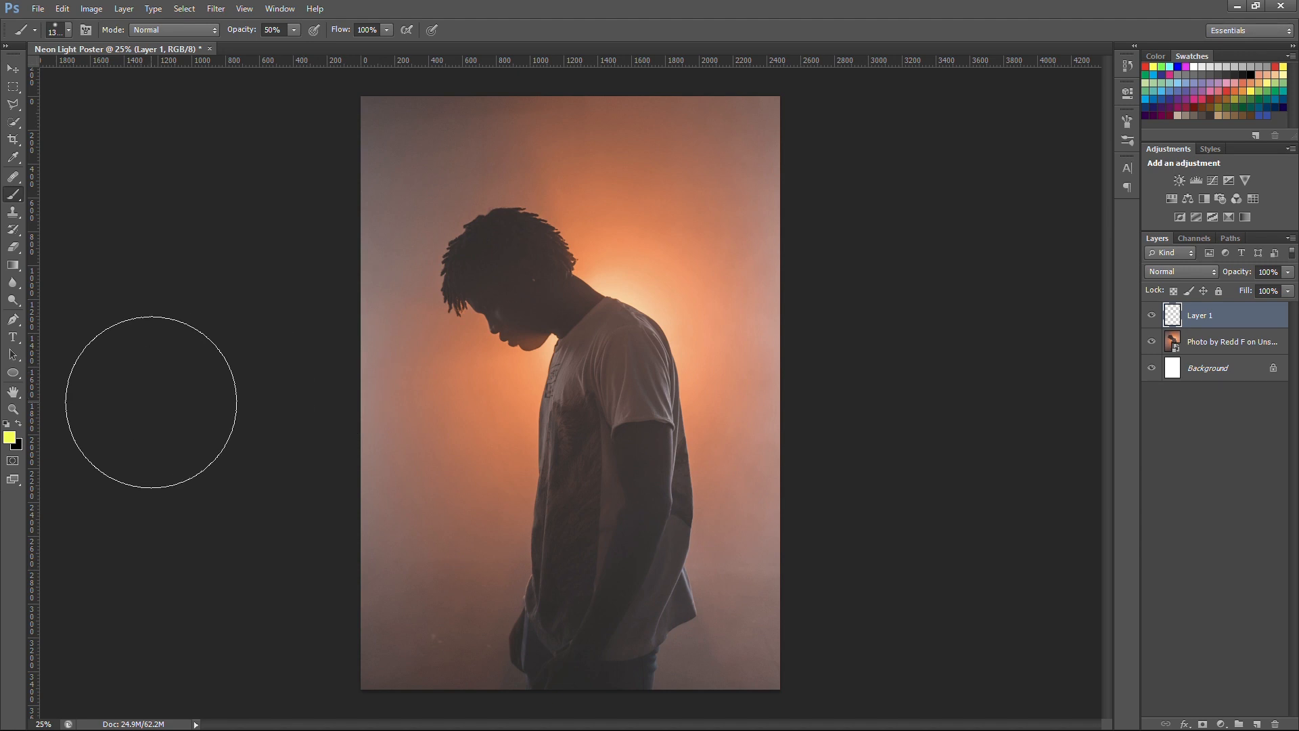
Step: Configure a white brush with a size of 40 px, 100% hardness and 100% opacity
left_click(55, 28)
left_click_drag(34, 105, 196, 104)
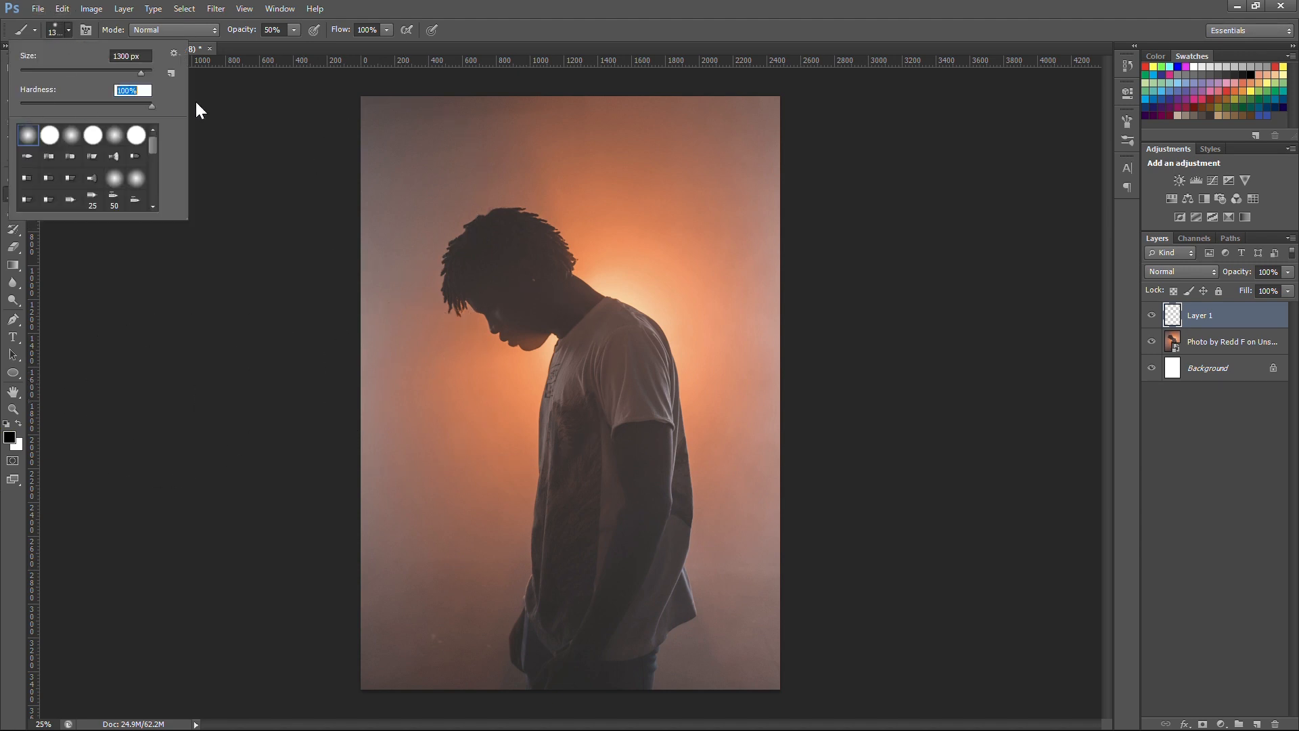
left_click_drag(128, 53, 84, 49)
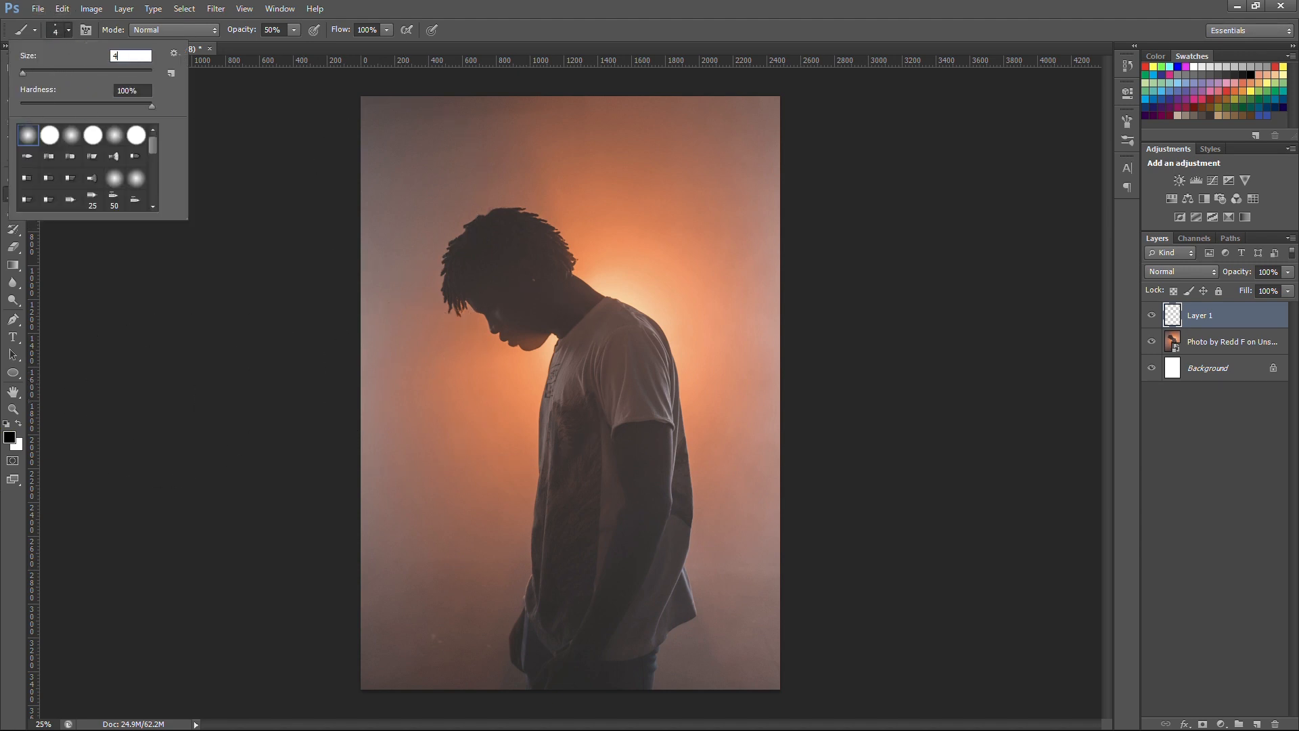
type("40")
key("Return")
left_click_drag(431, 374, 428, 471)
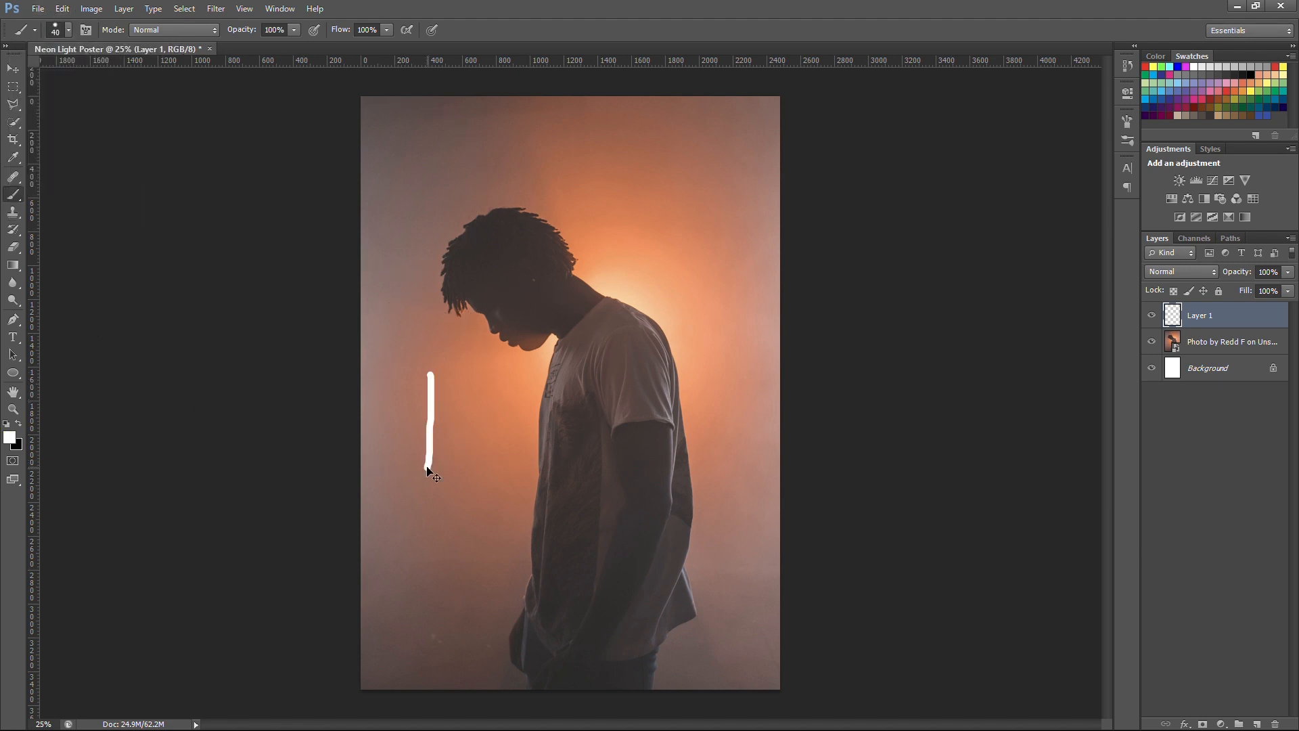
key("ctrl+z")
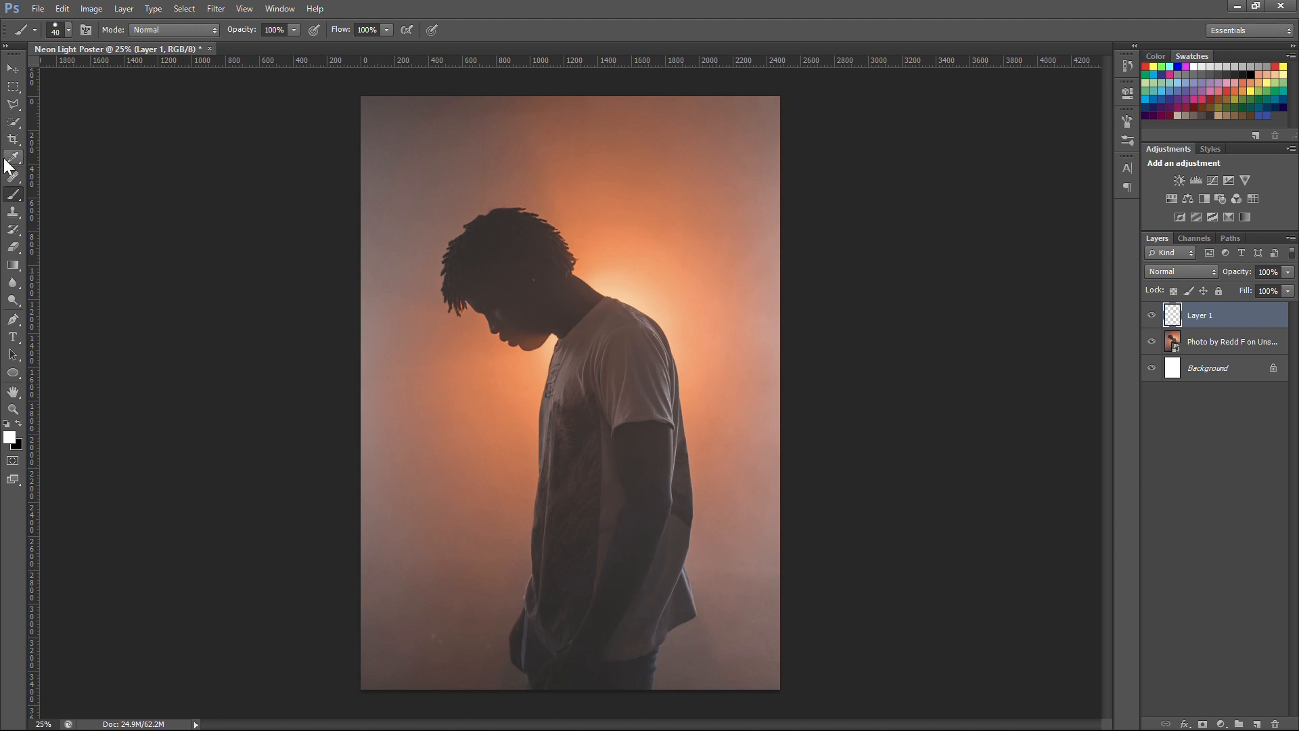
Step: Draw a closed triangular path across the man's neck and torso with the Pen tool
left_click(13, 319)
left_click(560, 496)
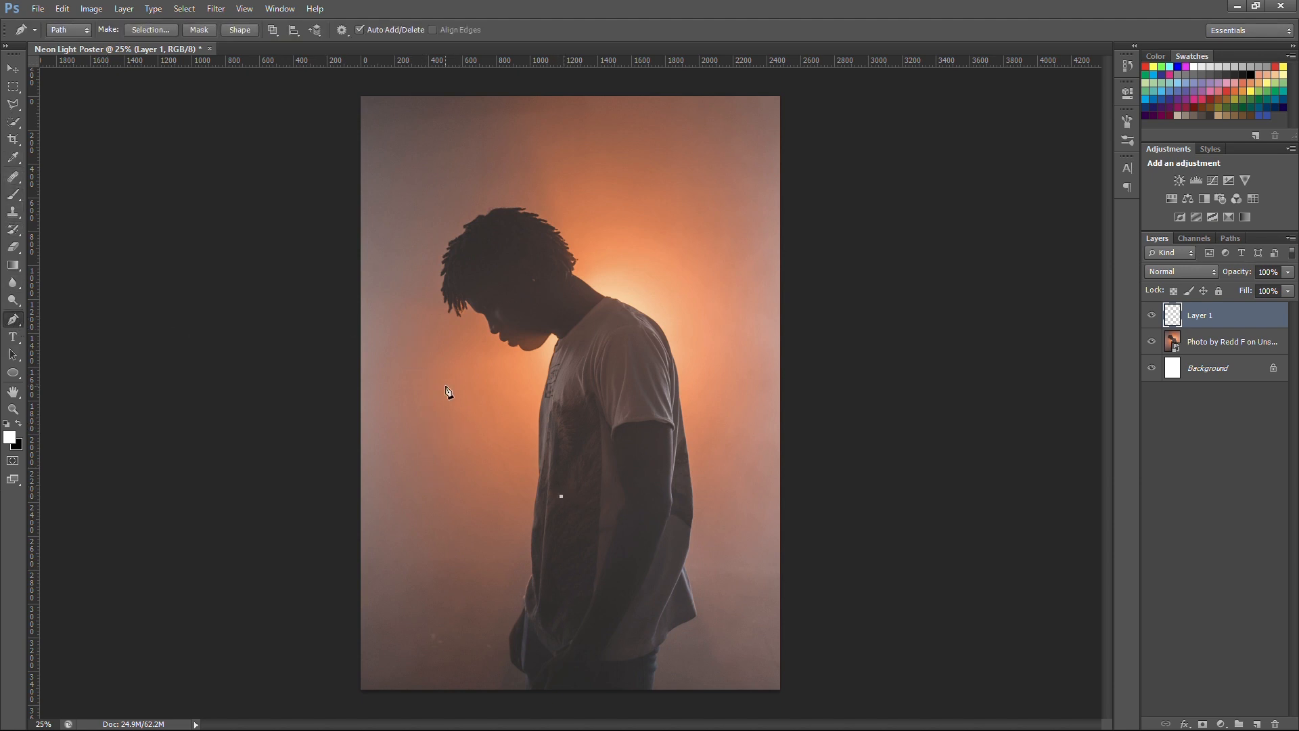
left_click(718, 211)
left_click(561, 496)
key("ctrl+z")
left_click(561, 497)
Step: Stroke the triangle path on Layer 1 using the Brush, with Simulate Pressure off
right_click(572, 296)
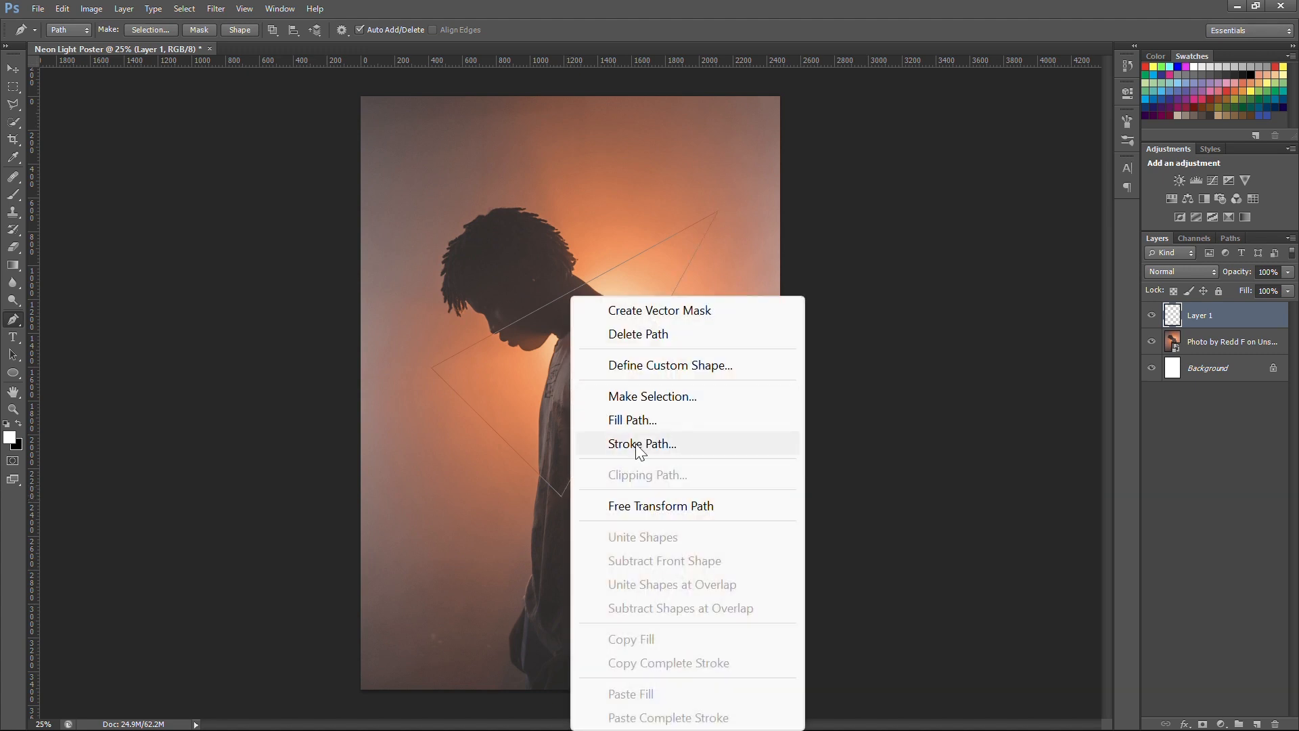
left_click(634, 444)
left_click(655, 243)
left_click(589, 282)
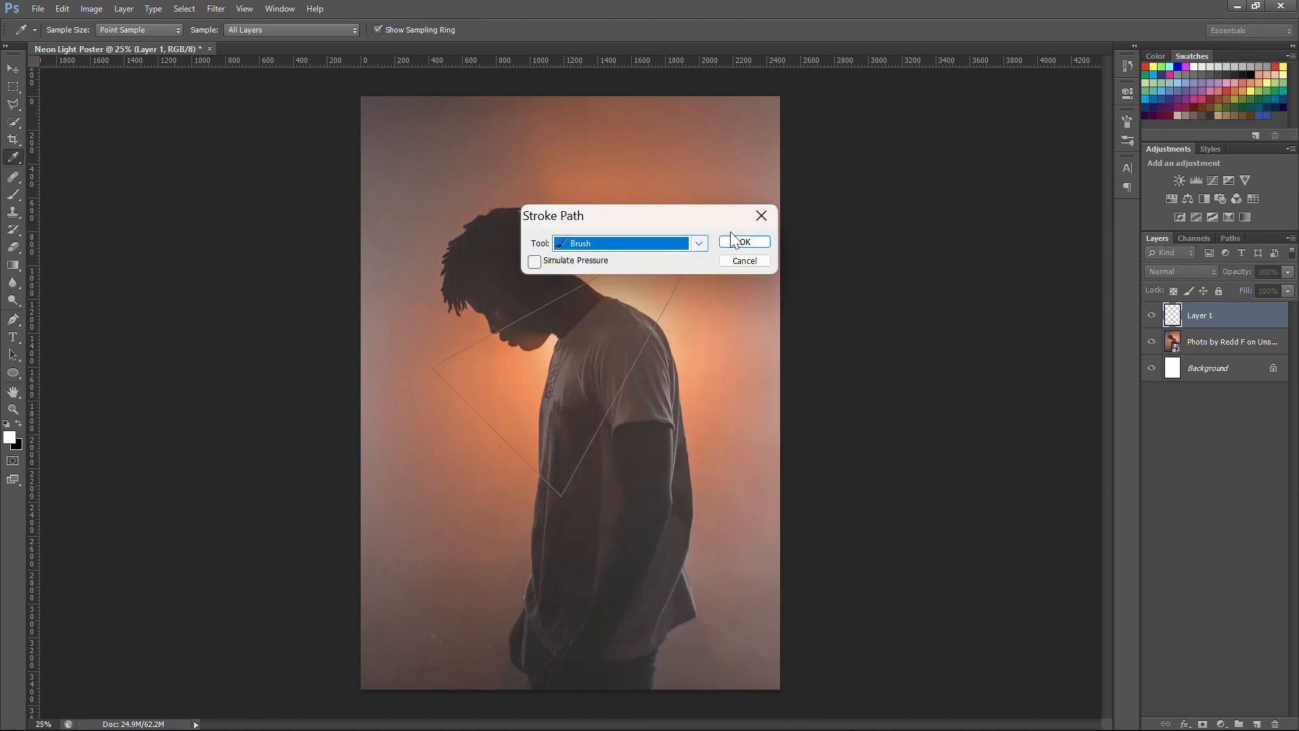
left_click(745, 242)
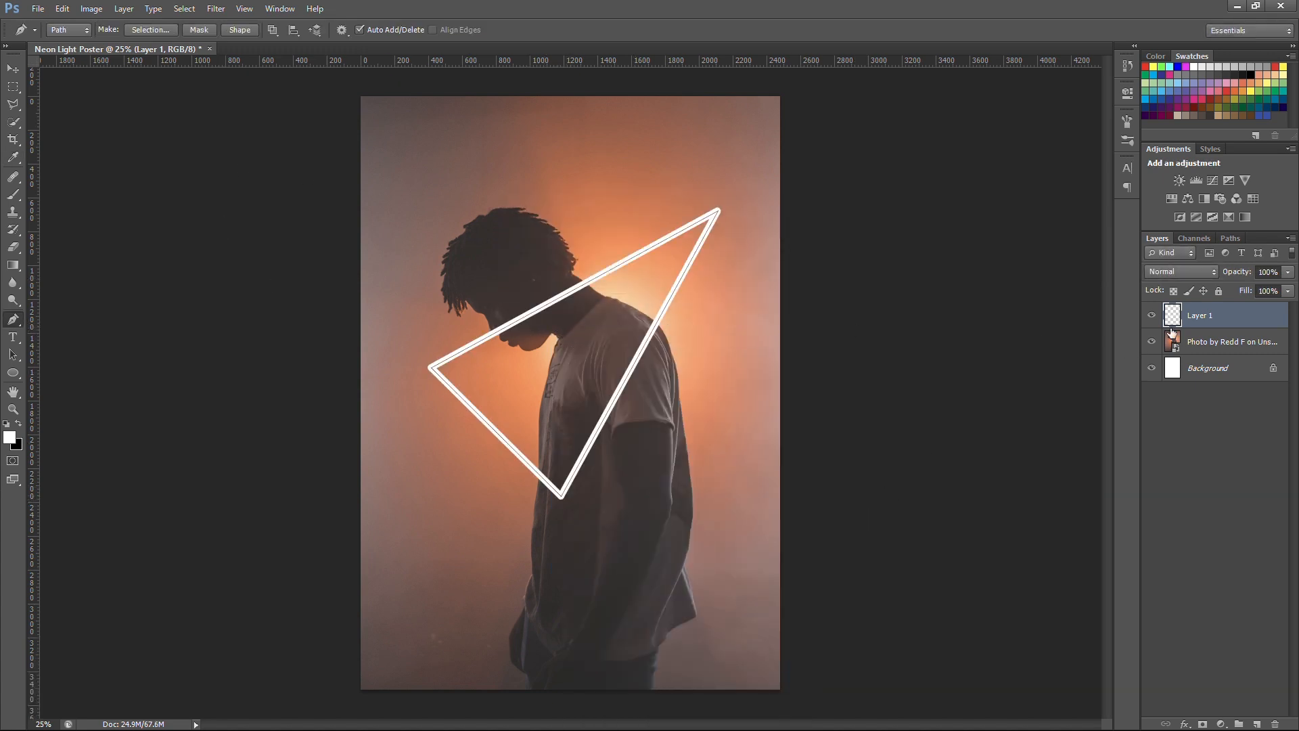
Step: Add a Color Overlay in yellow ffea00 to the triangle on Layer 1
double_click(1259, 326)
left_click(880, 244)
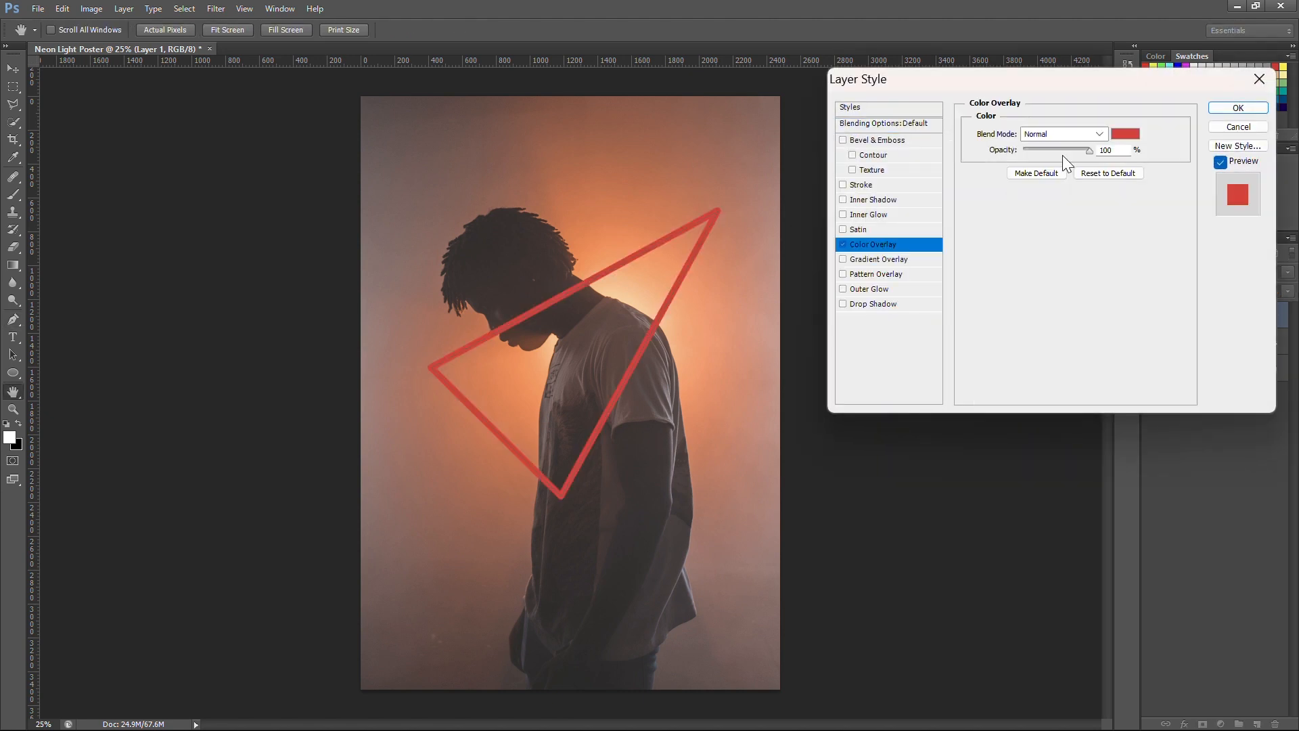
left_click(1125, 133)
left_click(1061, 335)
left_click_drag(1061, 334, 1061, 337)
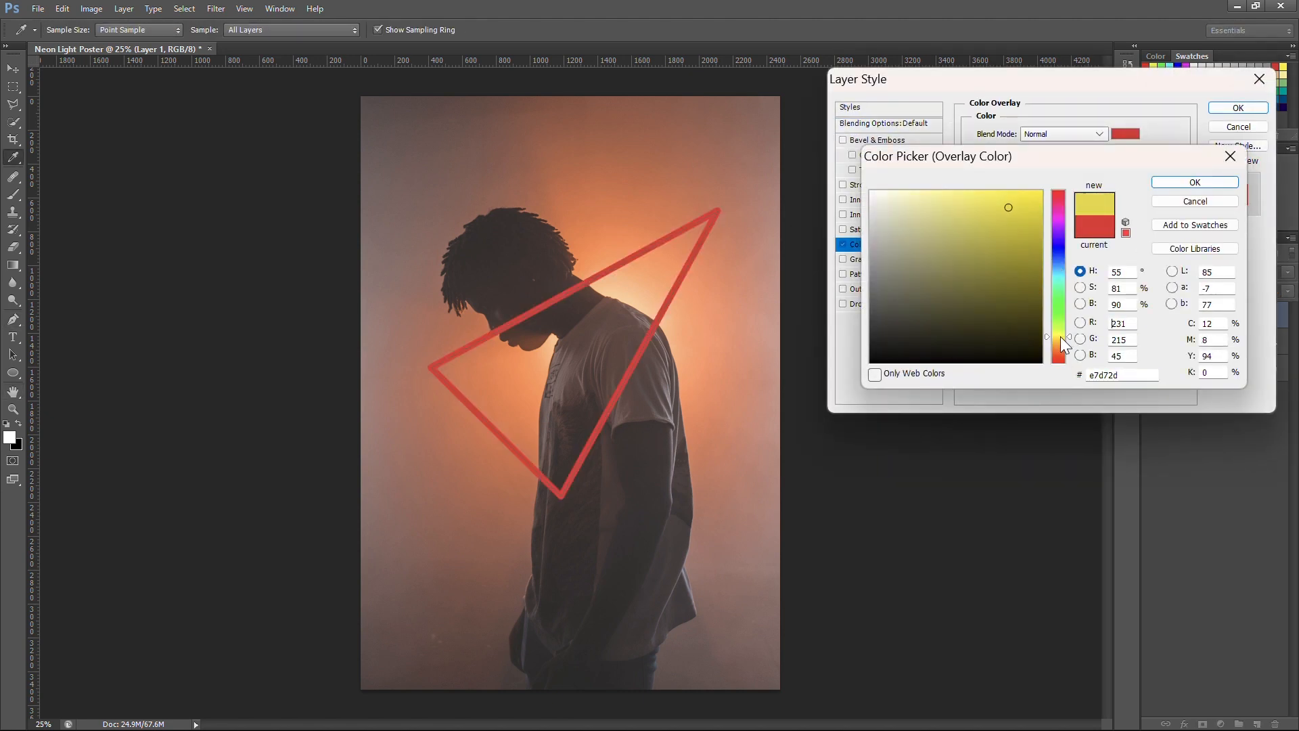
left_click_drag(1029, 201, 1044, 189)
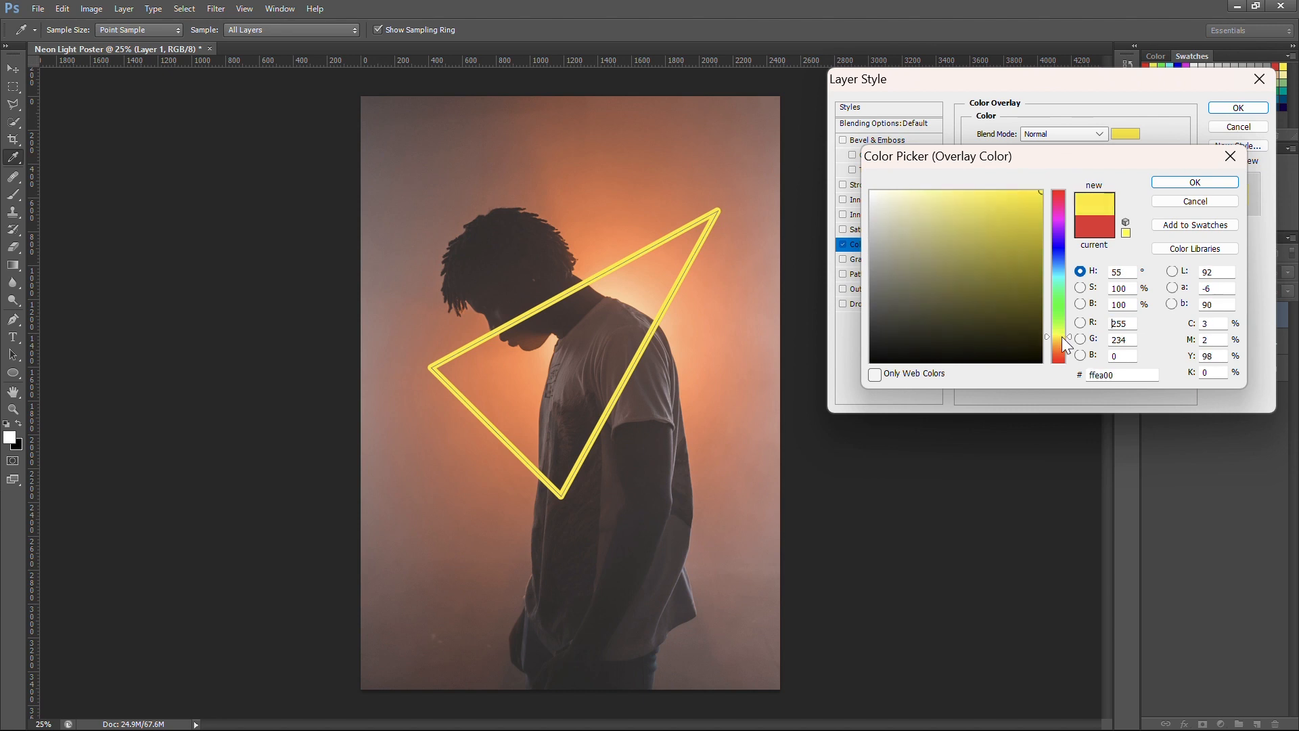
left_click(1195, 182)
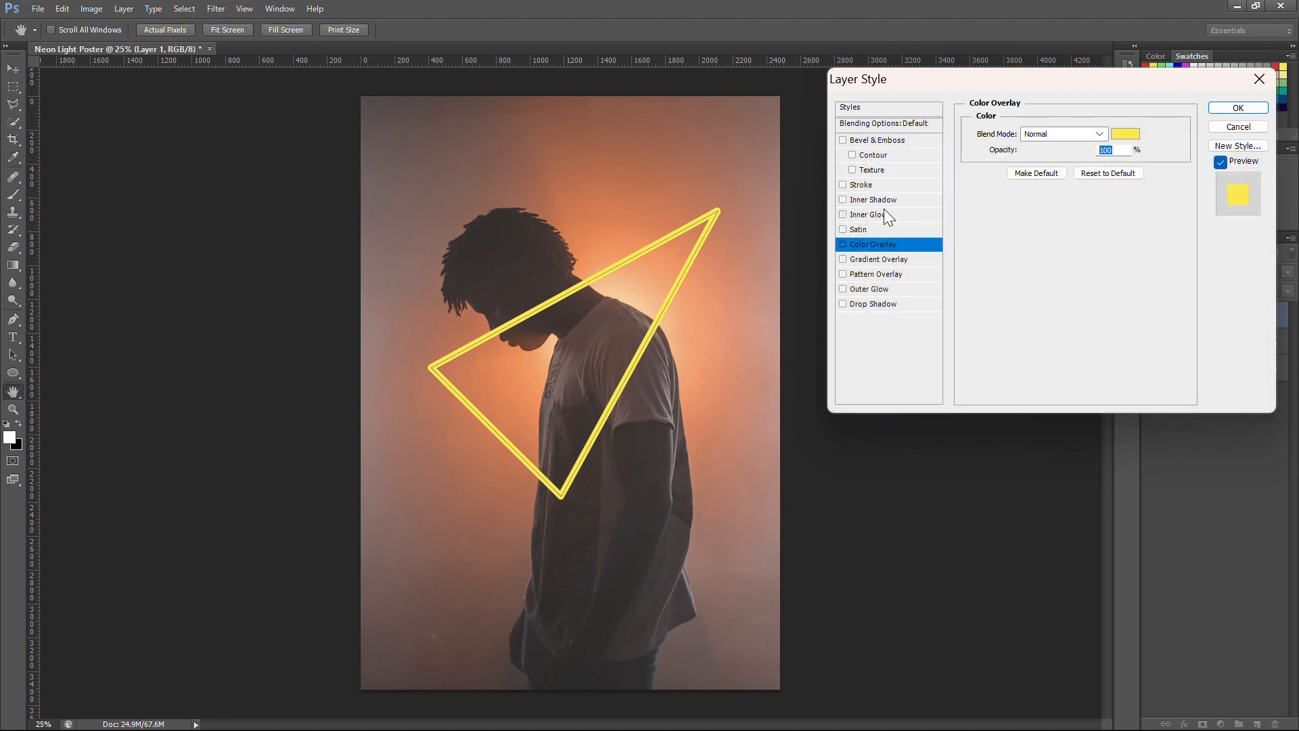
Step: Add a white Inner Glow to the triangle with Center as its source and a size of 32 px
left_click(883, 212)
left_click(996, 186)
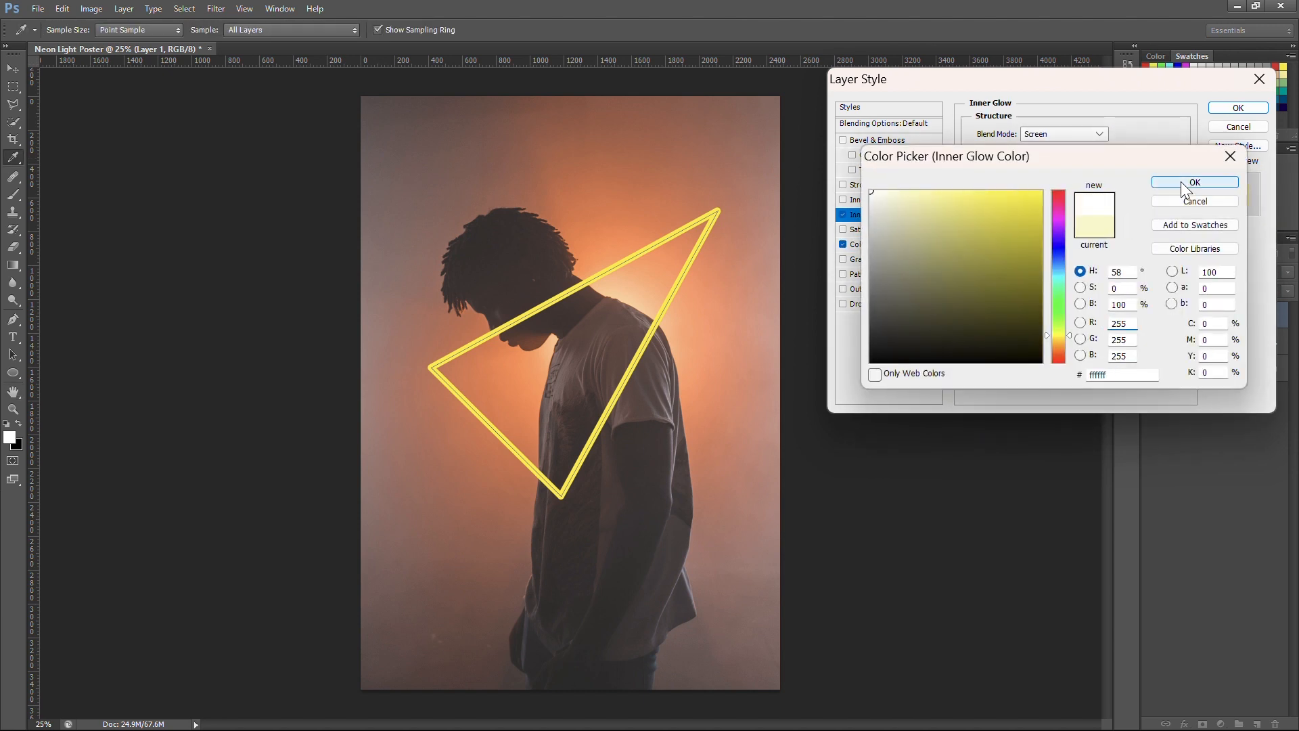
left_click(1191, 182)
left_click(1026, 239)
left_click_drag(1033, 271, 1036, 271)
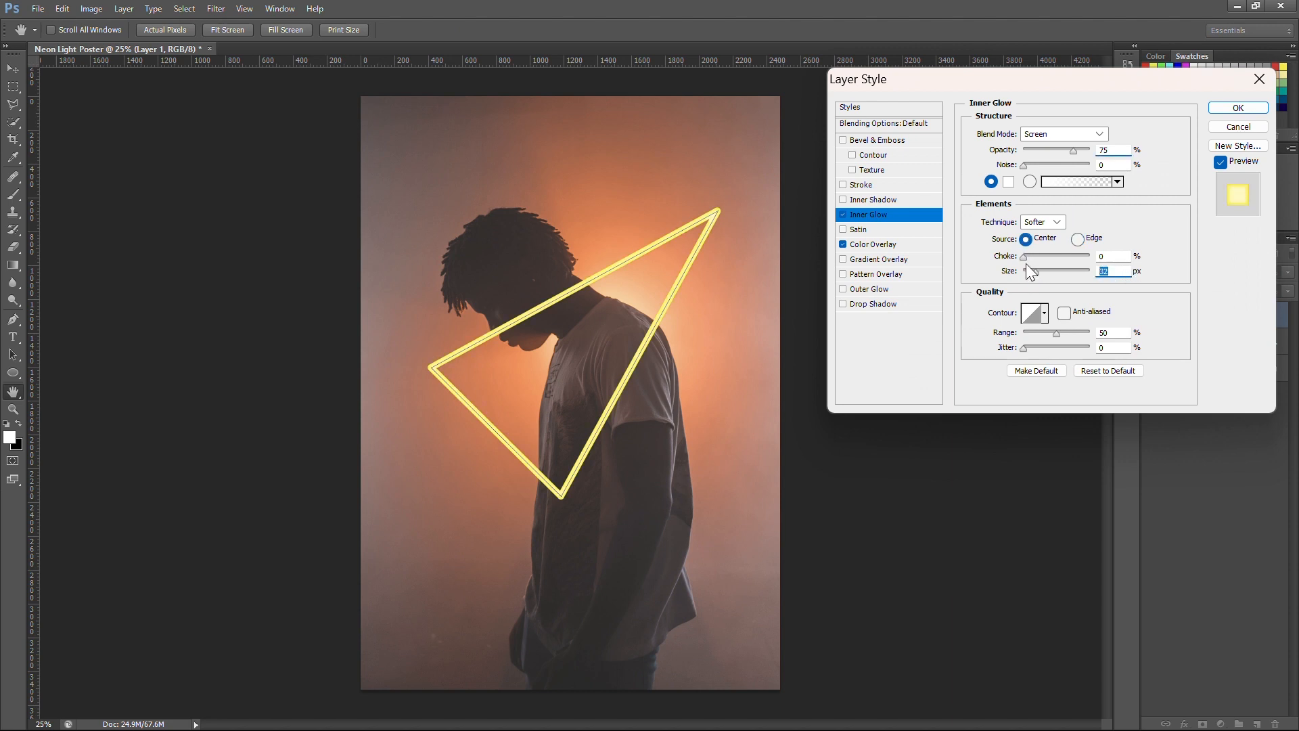
Step: Add an Outer Glow and copy the Color Overlay's yellow ffea00 into its glow color
left_click(880, 289)
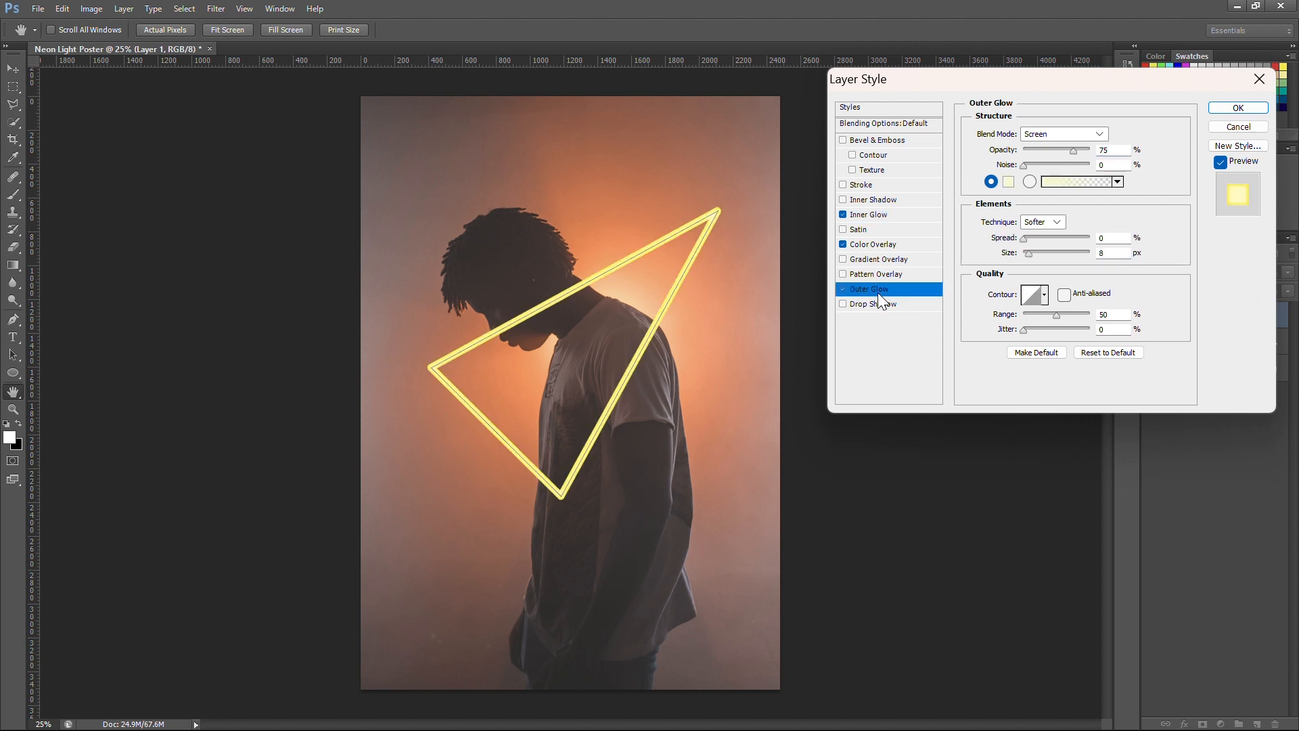
left_click(1008, 182)
left_click(1192, 180)
left_click(880, 244)
left_click(1126, 133)
key("Return")
left_click(879, 289)
left_click(1010, 183)
left_click_drag(1114, 375, 1036, 377)
type("ffea00")
left_click(1194, 183)
Step: Set the Outer Glow to Linear Dodge (Add) with a size of 32 px and 21% opacity
left_click(1064, 133)
left_click(1058, 310)
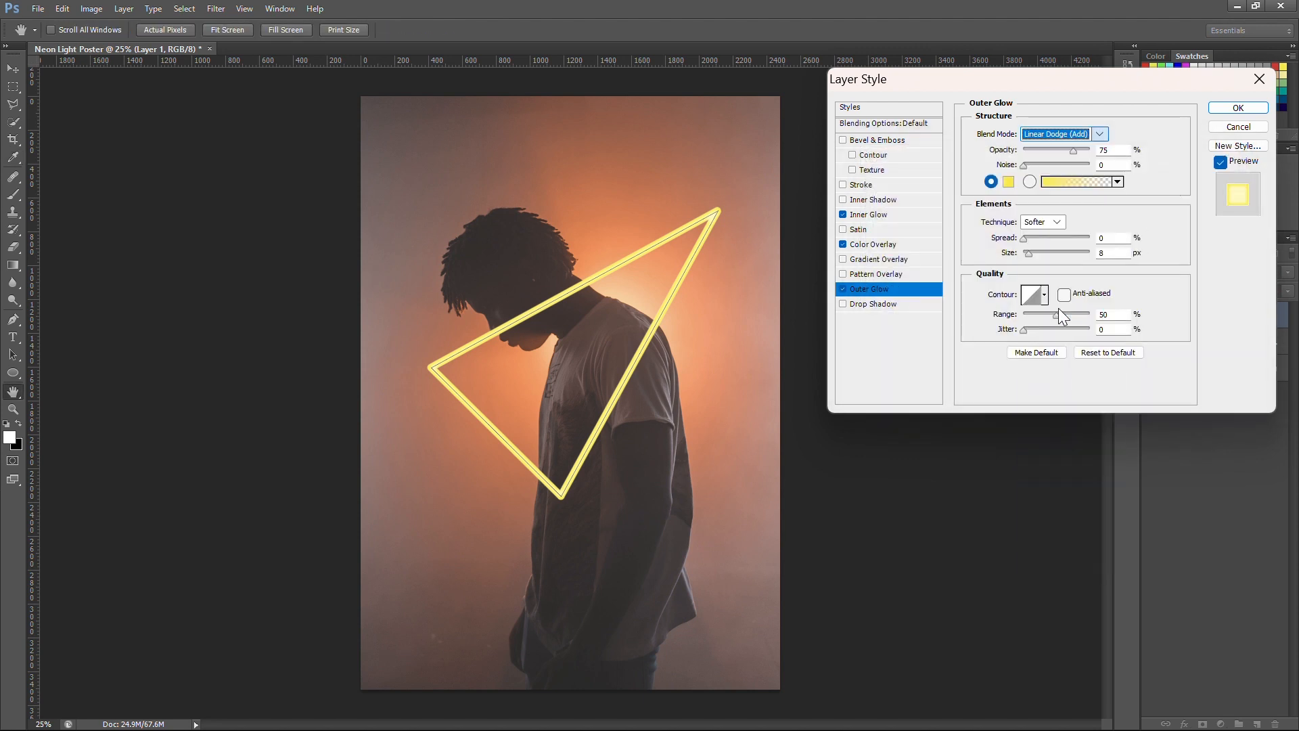
left_click_drag(1030, 251, 1036, 254)
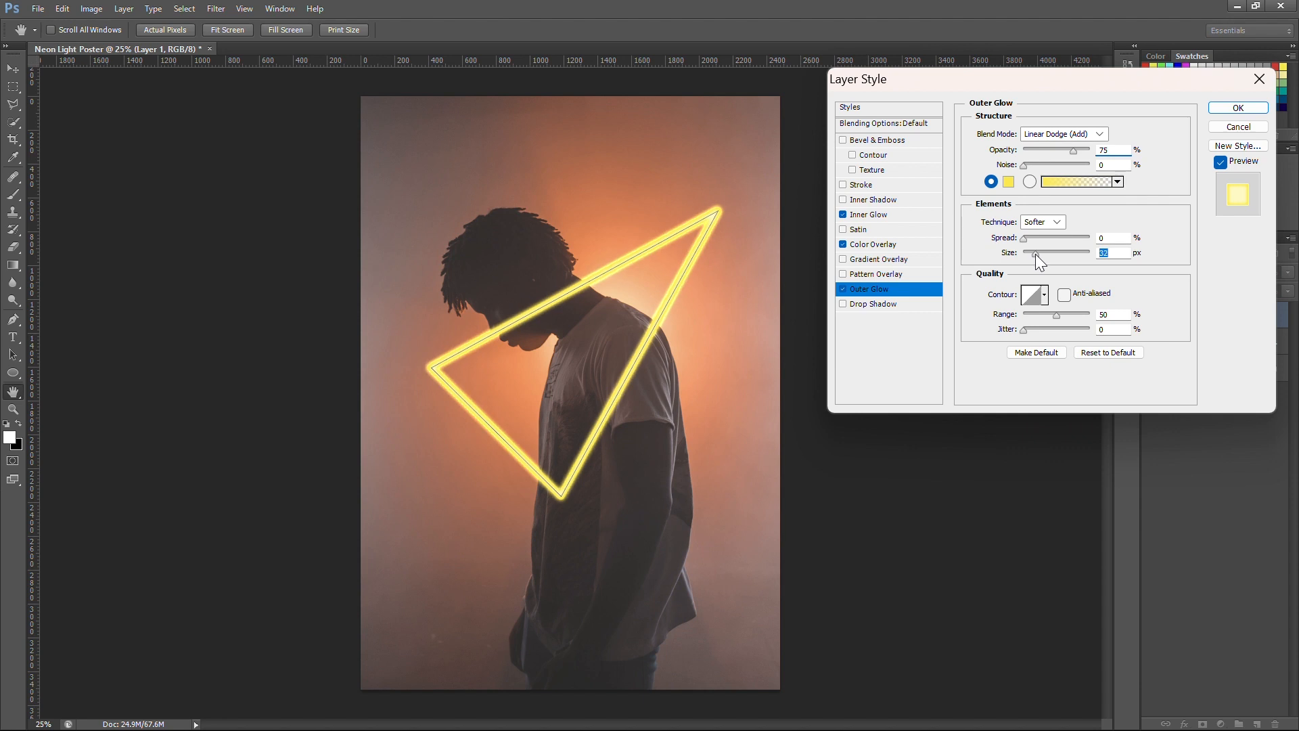
left_click_drag(1073, 153, 1038, 149)
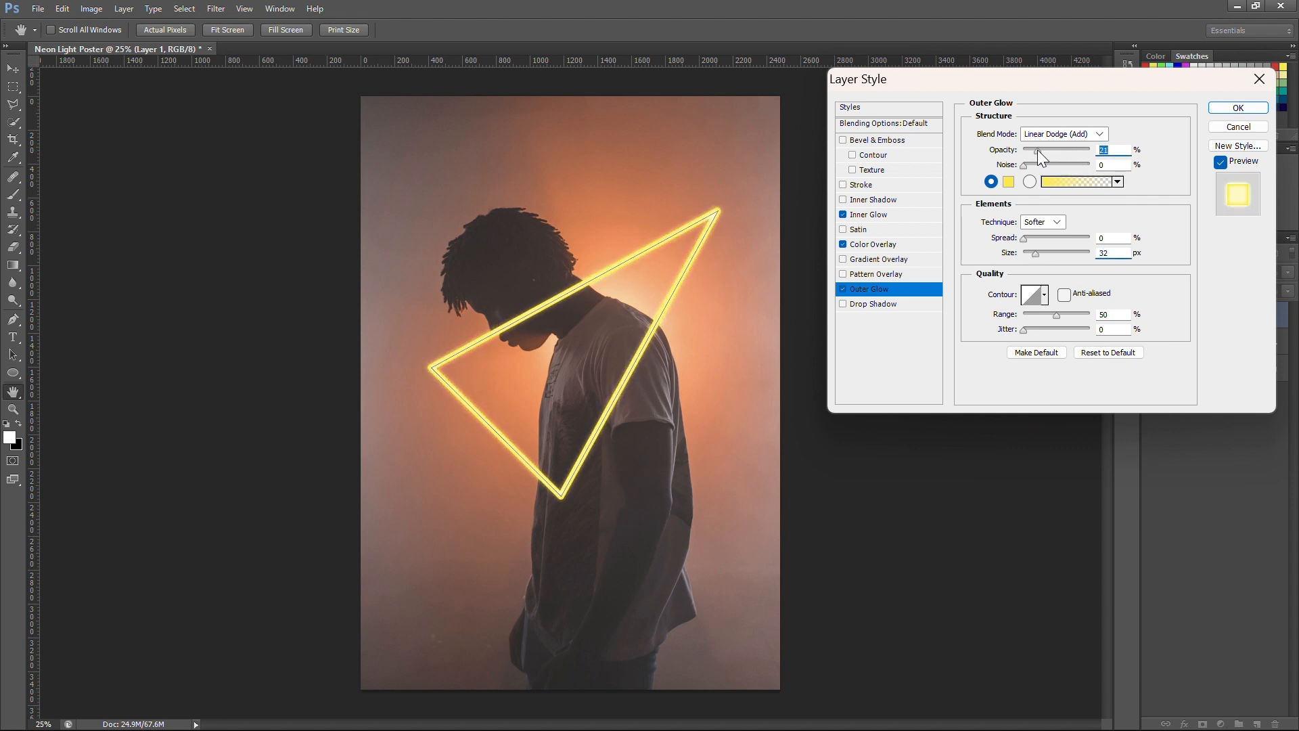
Step: Add a Drop Shadow to the triangle in the same yellow, ffea00
left_click(873, 304)
left_click(1125, 133)
double_click(1128, 377)
key("ctrl+v")
left_click(1195, 182)
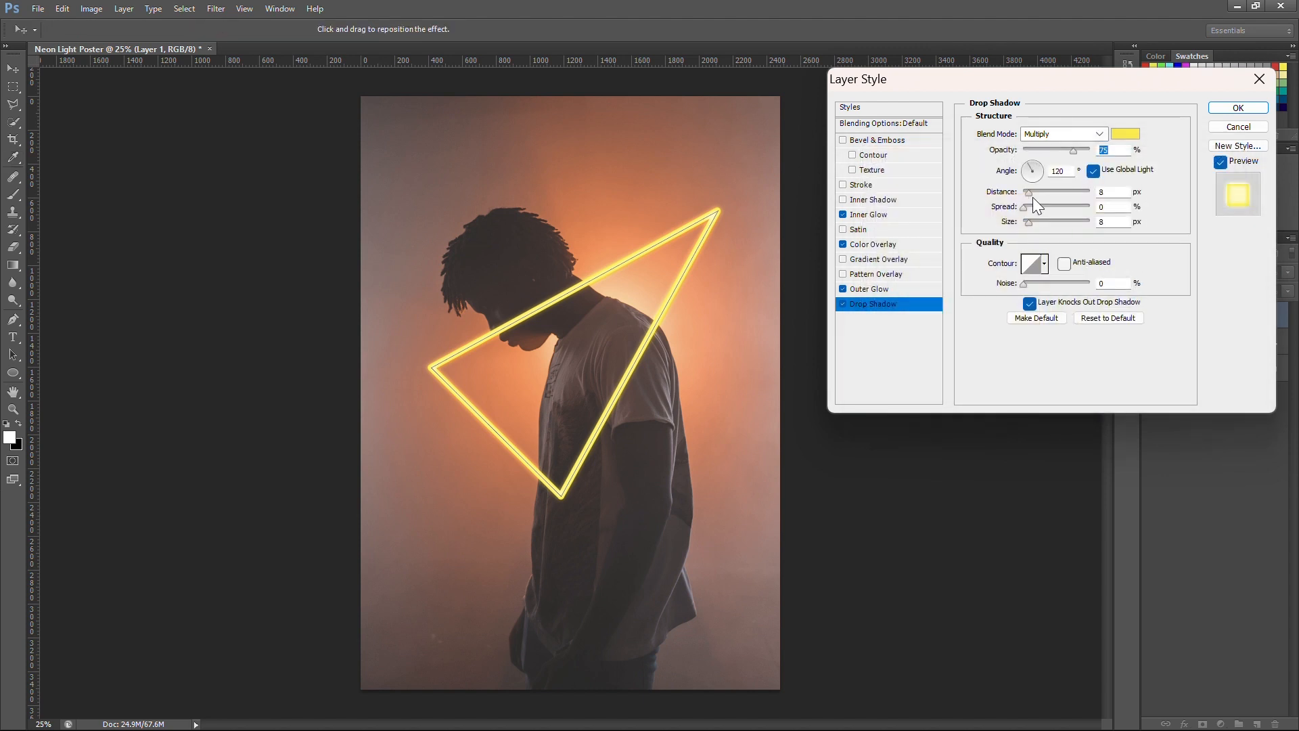
Step: Set the Drop Shadow to Linear Dodge (Add), distance 0 px and size 144 px, and apply the layer style
left_click_drag(1054, 222, 1059, 221)
left_click(1096, 134)
left_click(1042, 310)
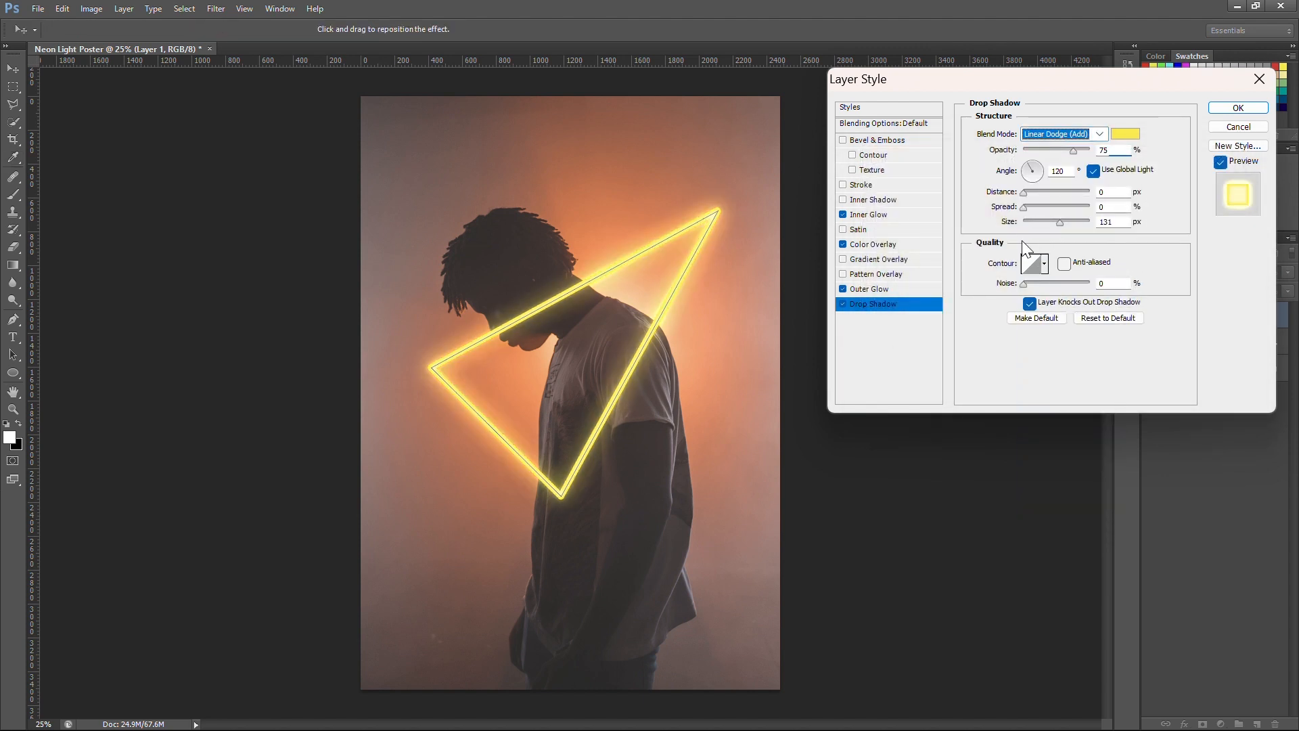
left_click_drag(1059, 222, 1057, 221)
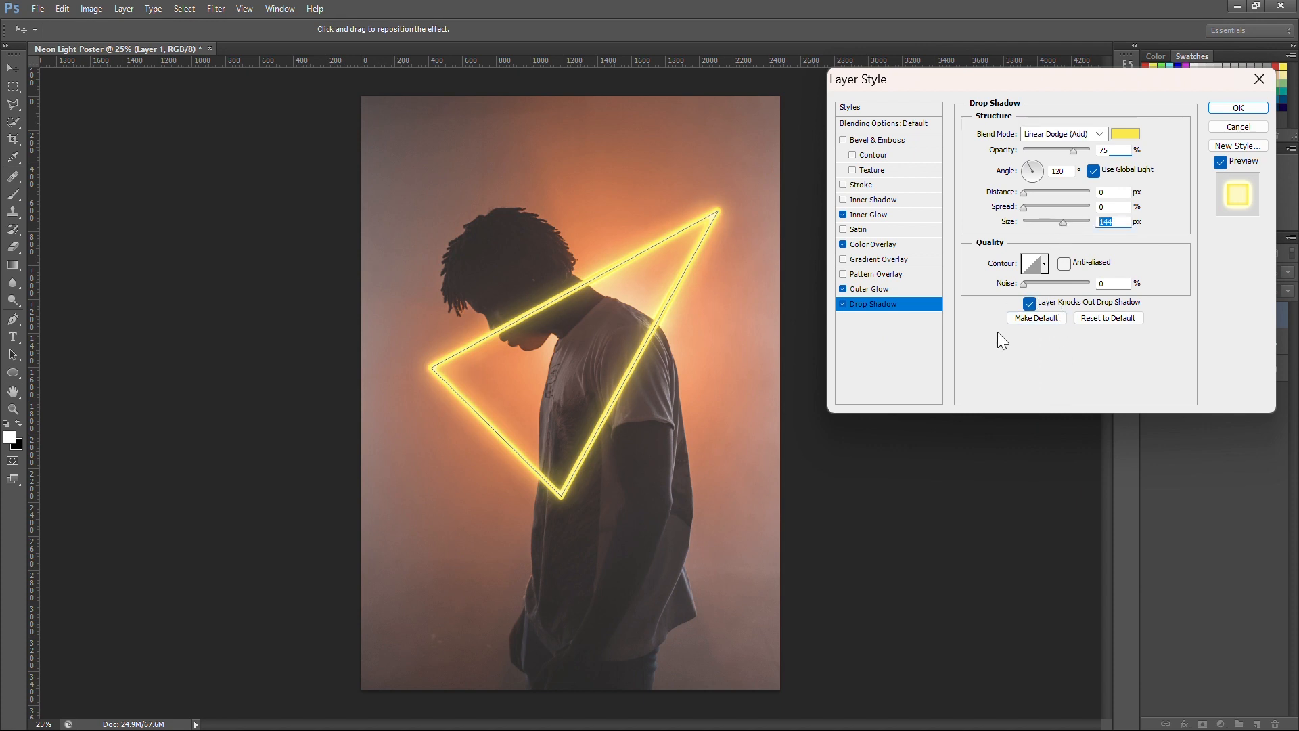
left_click(1238, 107)
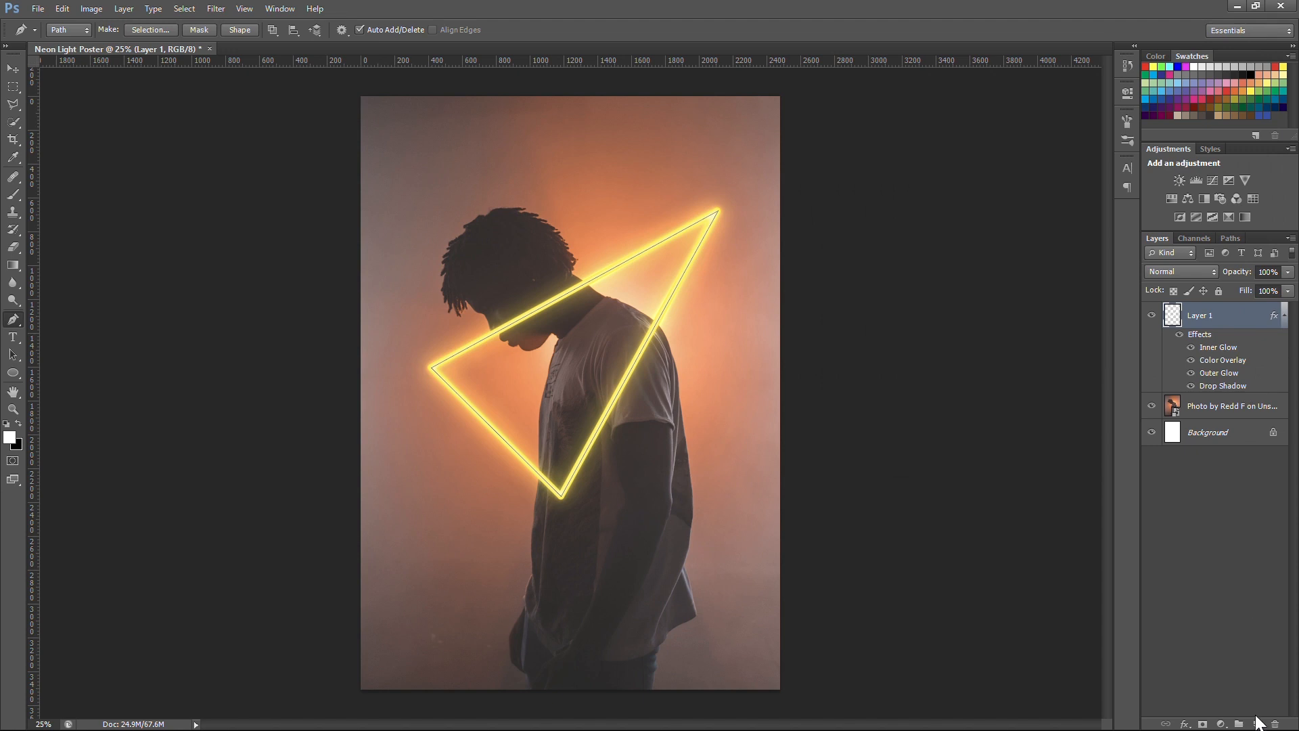
Step: Create a new layer above the neon triangle and set the brush to 150 px with 0% hardness
left_click(1256, 723)
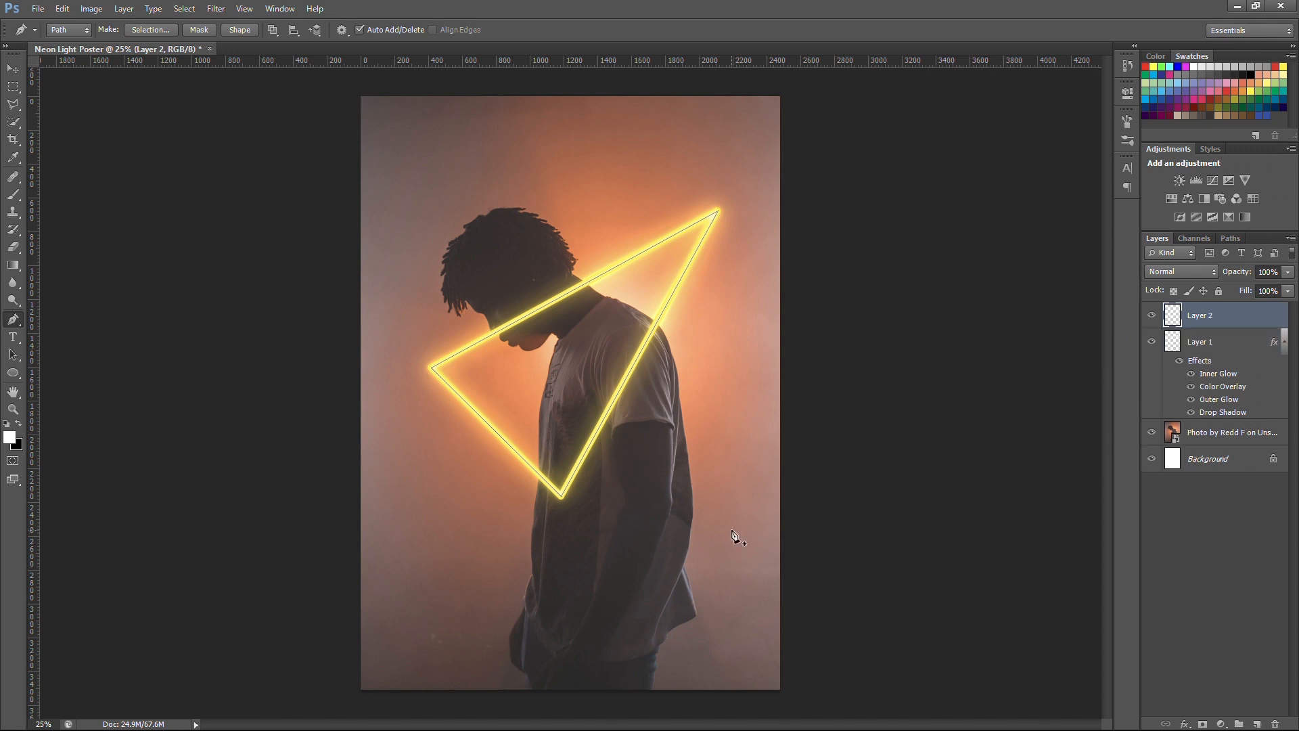
left_click(13, 194)
left_click(62, 32)
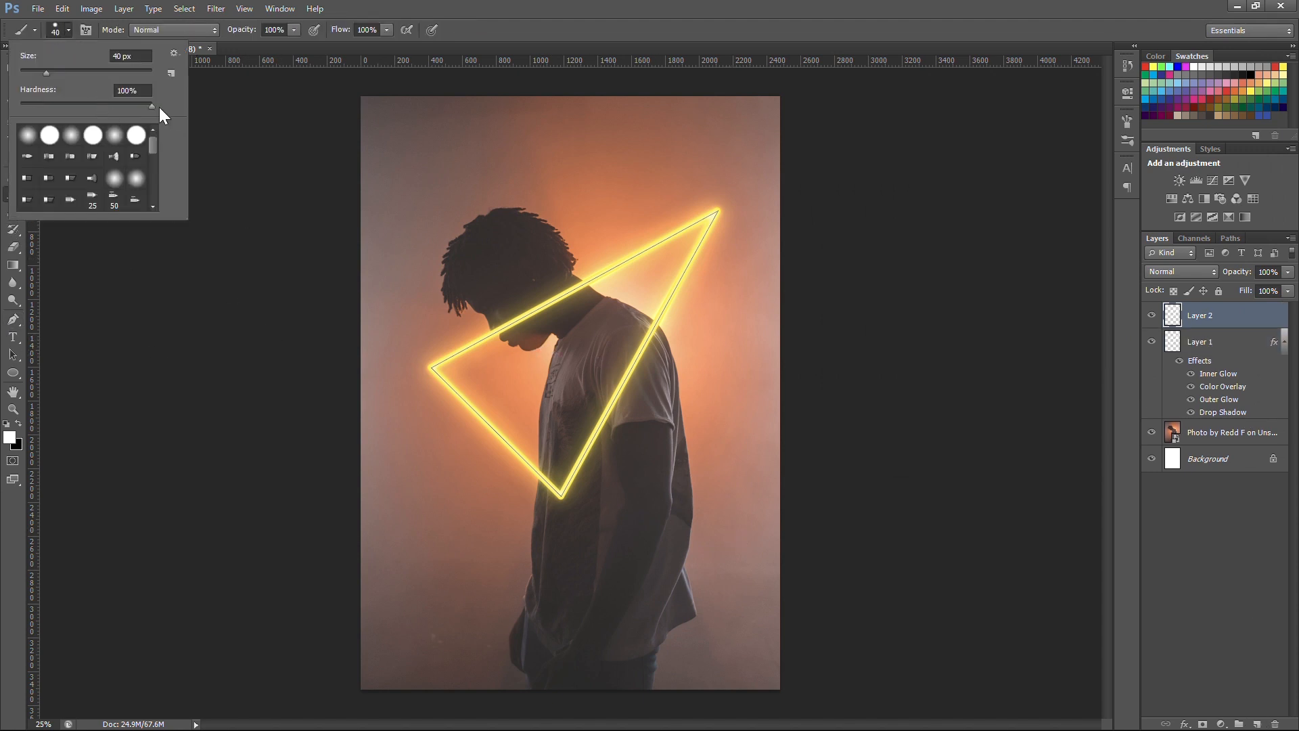
left_click_drag(54, 71, 64, 69)
type("150")
key("Return")
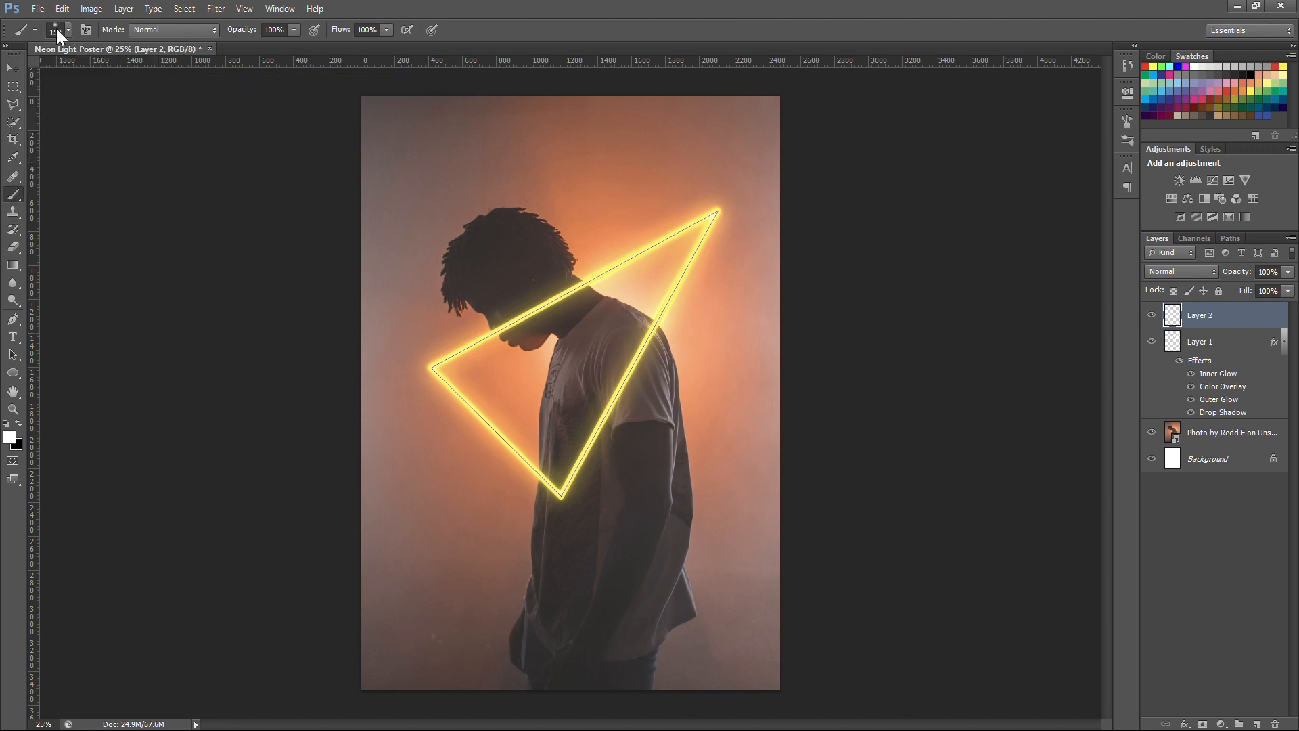
Step: Enlarge the soft brush to 400 px, try it on the canvas and undo the test dab
left_click(55, 28)
left_click_drag(104, 72, 134, 73)
left_click(136, 70)
type("400")
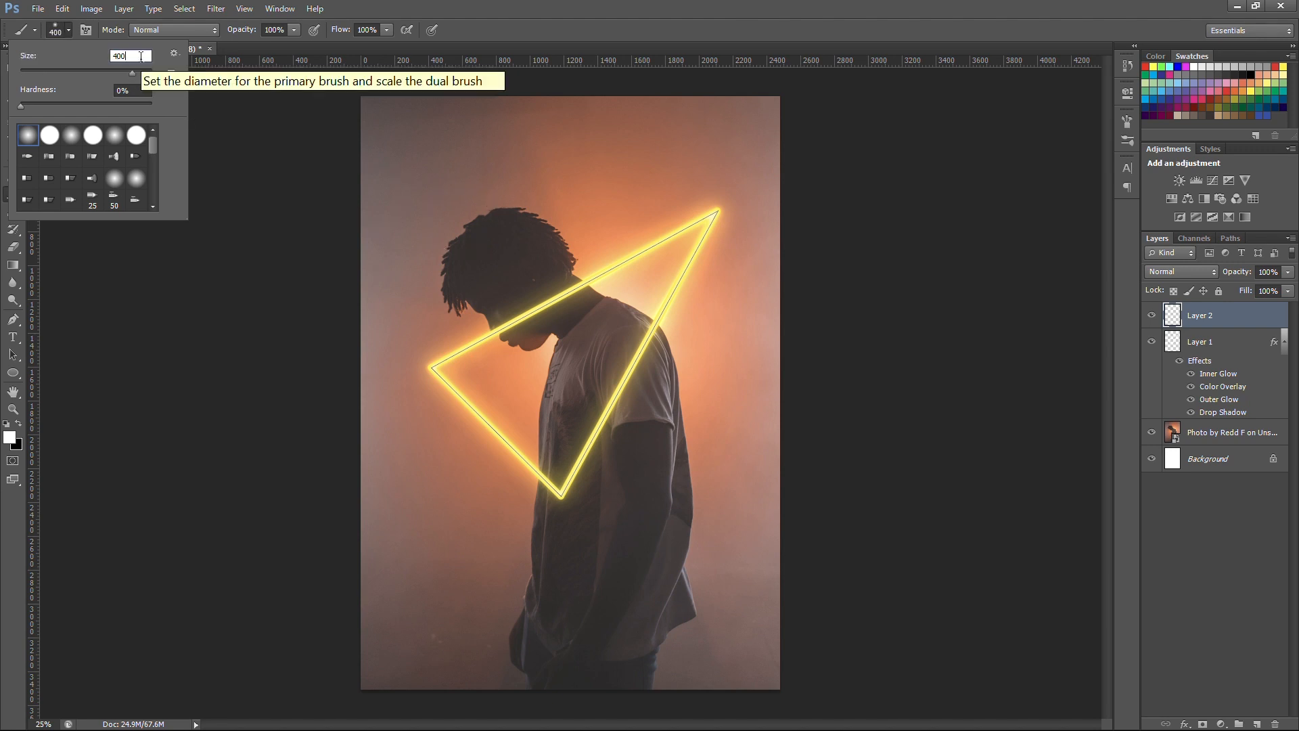
key("Return")
left_click(482, 200)
key("ctrl+z")
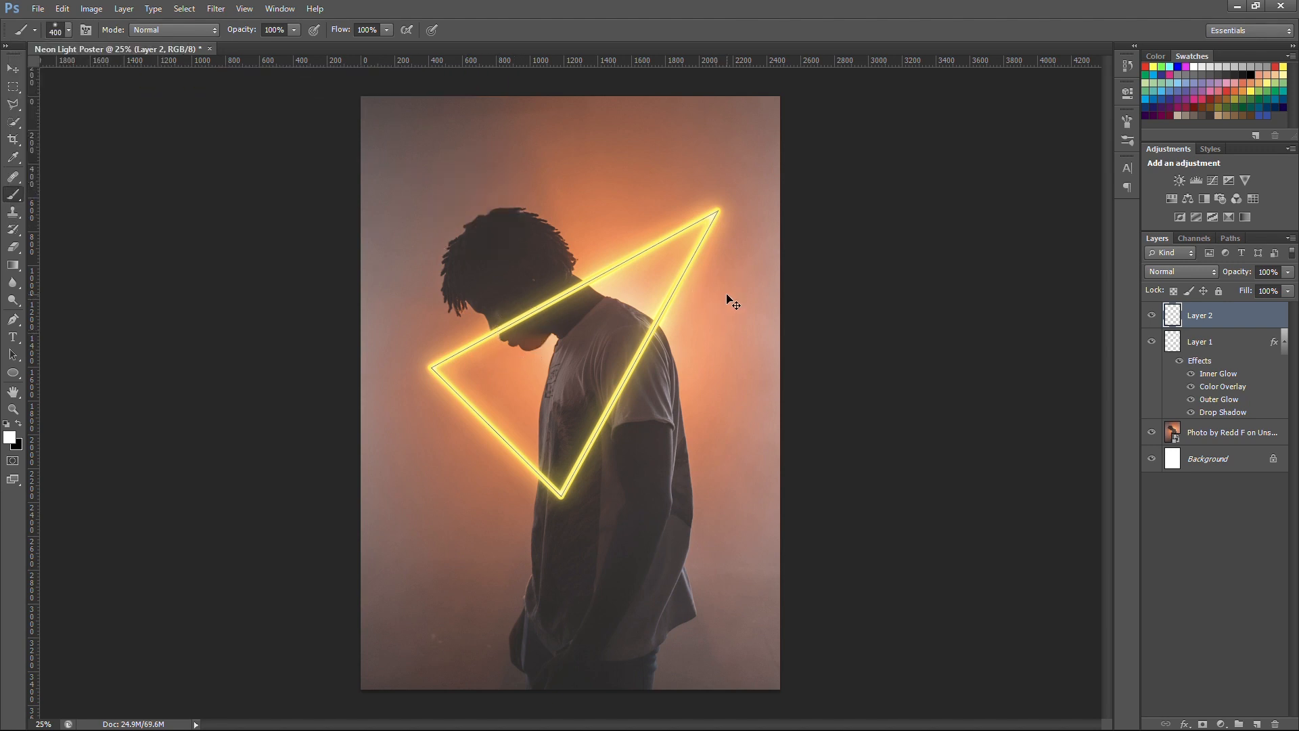
Step: Set the foreground color to the neon yellow ffea00
left_click(10, 437)
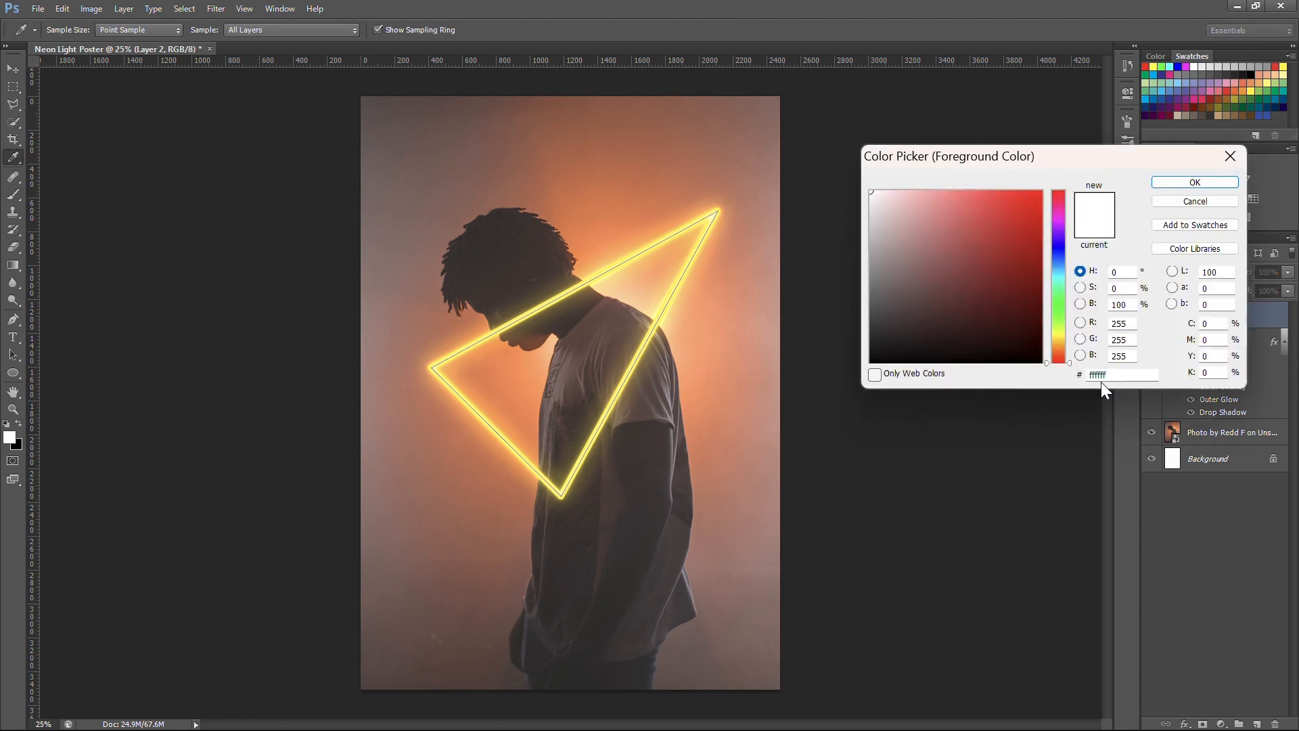
key("ctrl+v")
key("Return")
Step: Stroke the triangle path on Layer 2 with the soft yellow Brush, keeping Simulate Pressure off
key("p")
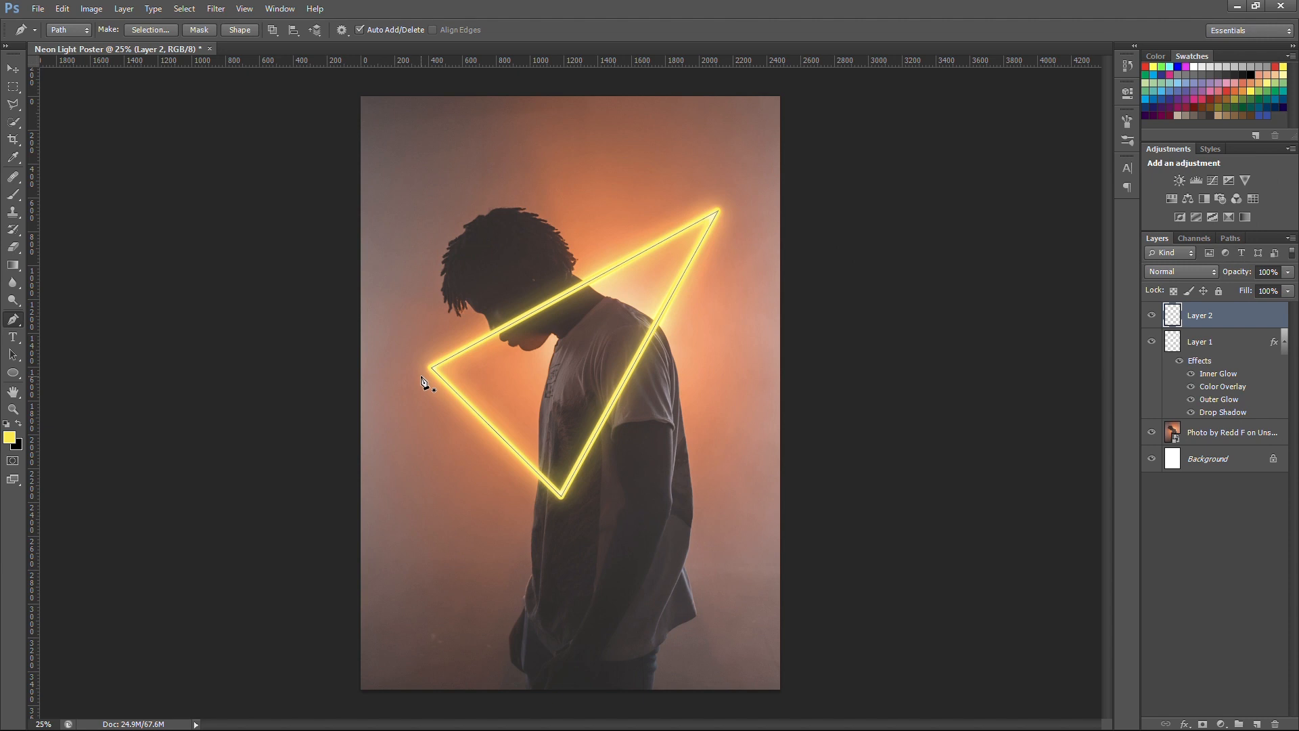
left_click(716, 214)
left_click(562, 496)
right_click(597, 364)
left_click(636, 443)
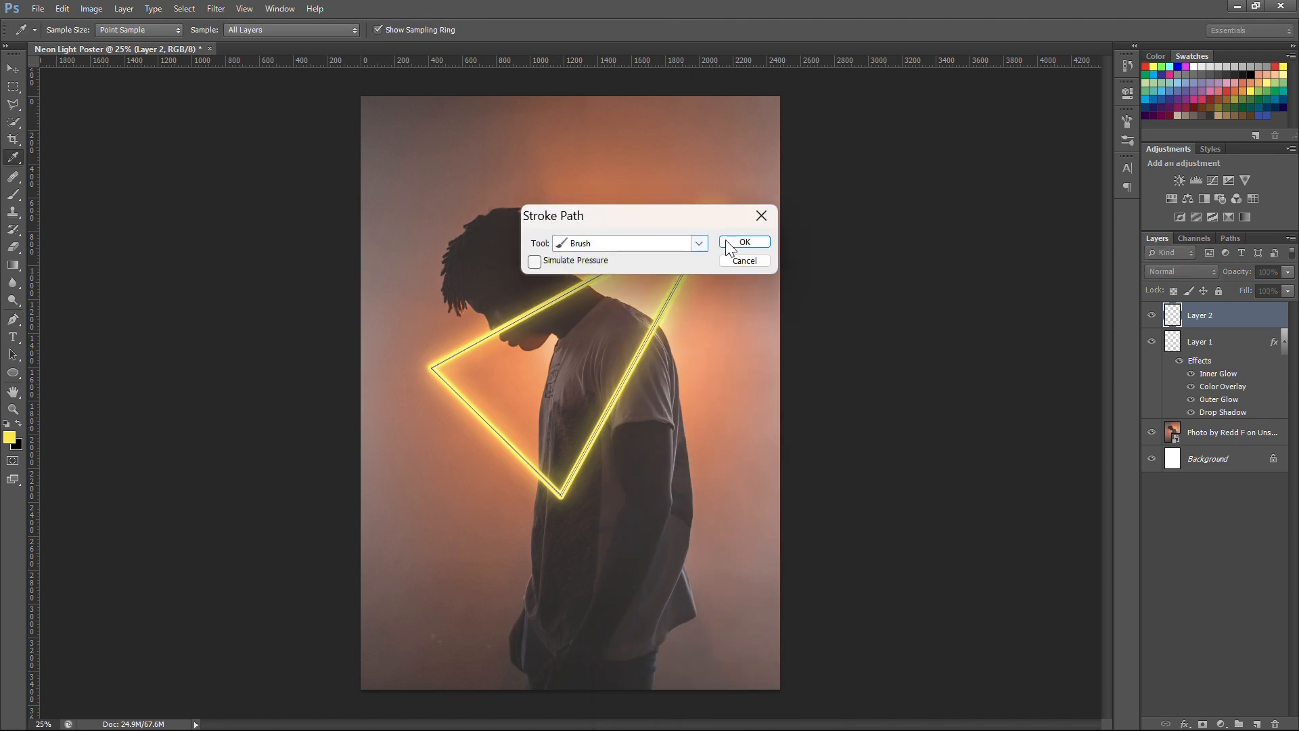
left_click(735, 244)
Step: Set Layer 2 to Linear Dodge (Add) at 18% opacity and group it with Layer 1
left_click(1192, 274)
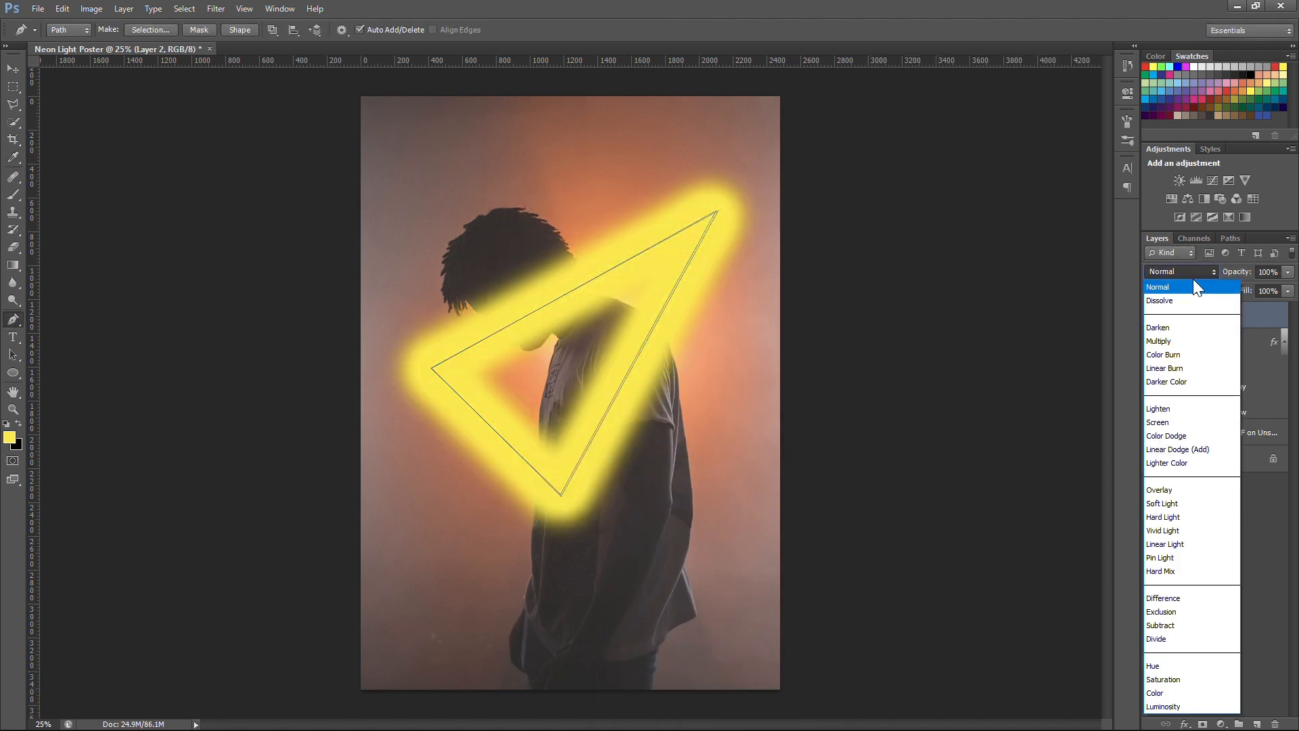
left_click(1195, 449)
left_click_drag(1241, 272, 1185, 278)
left_click(1244, 345, "shift")
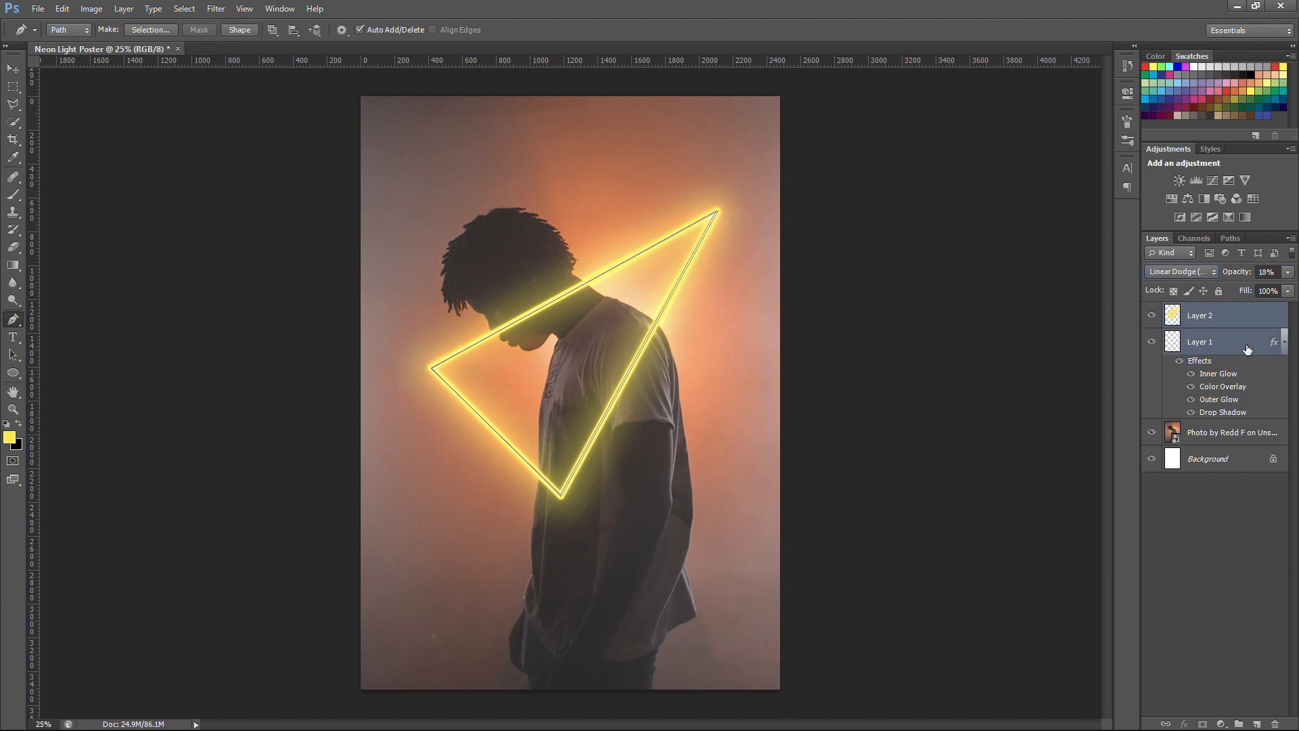
key("ctrl+g")
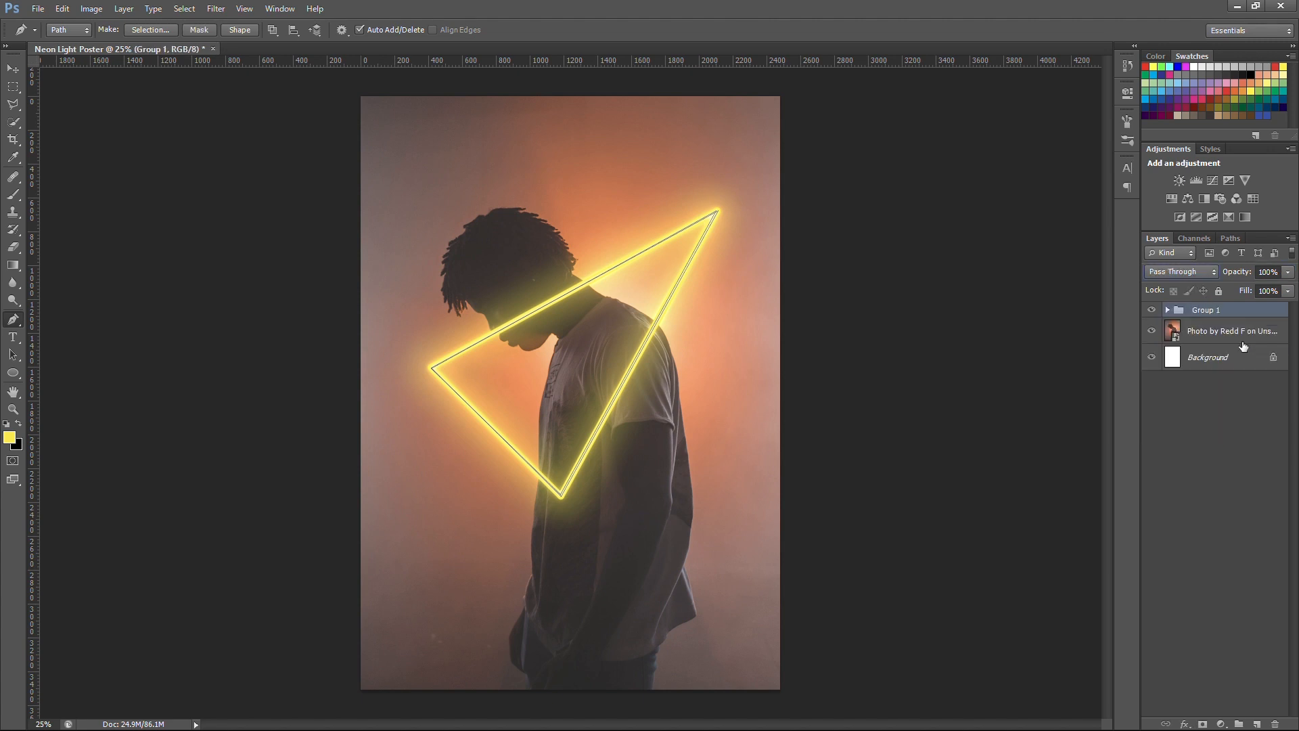
Step: Select the man on the photo layer with Quick Selection and add a layer mask from it to the neon triangle group
left_click(1207, 336)
left_click_drag(14, 121, 62, 120)
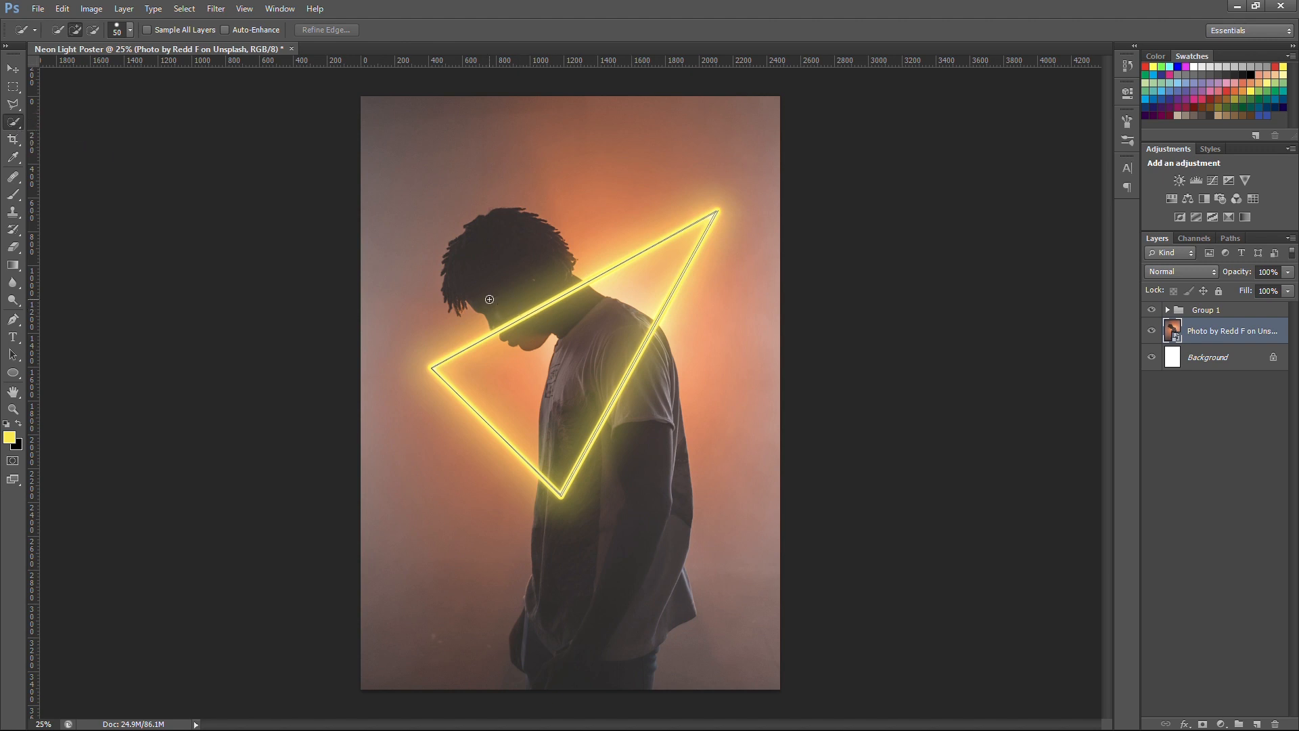
left_click_drag(492, 312, 500, 335)
left_click_drag(593, 319, 599, 477)
left_click(1206, 310)
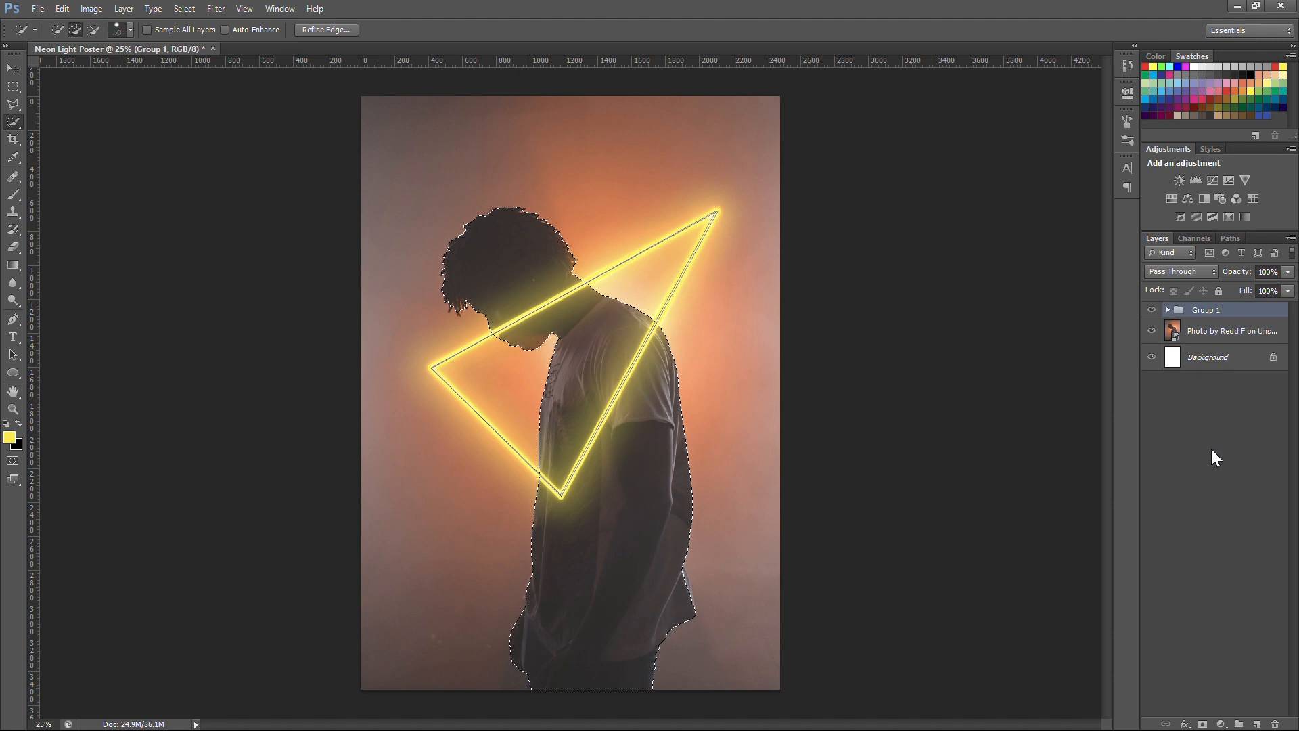
left_click(1203, 723)
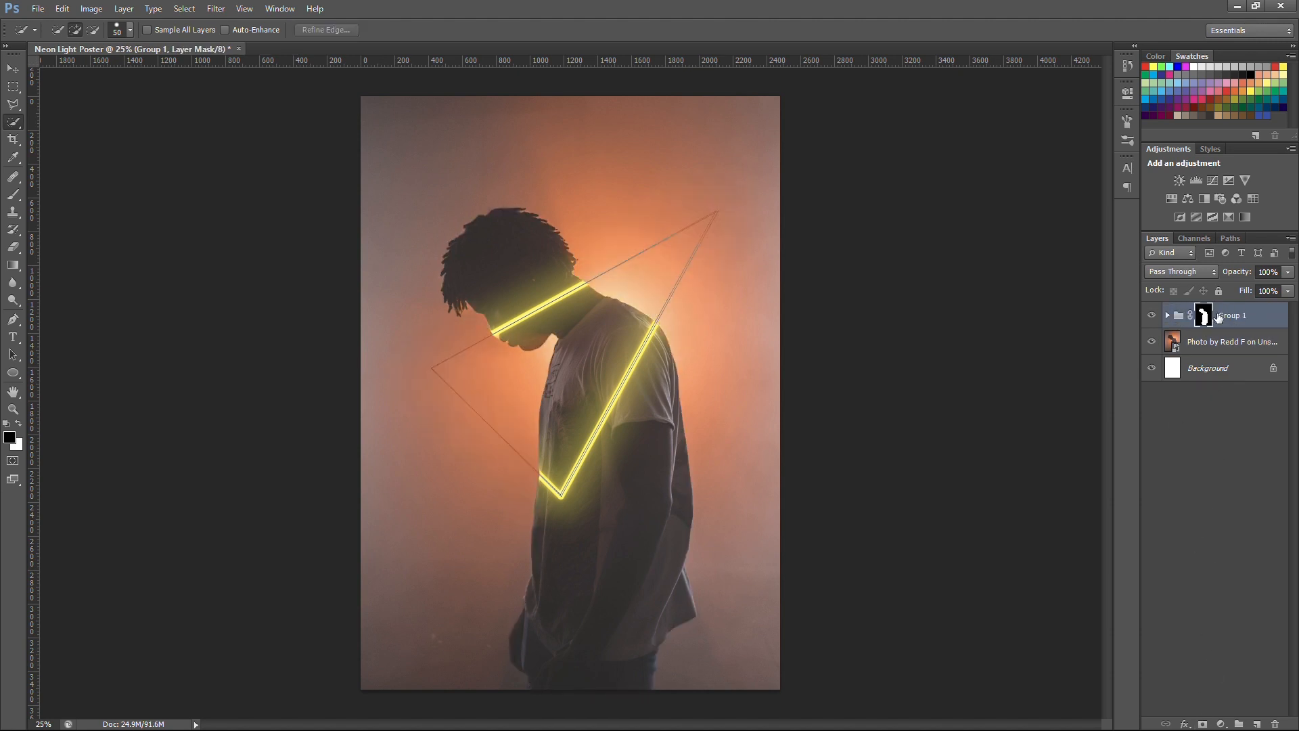
Step: Invert the neon triangle group's layer mask so the glow shows outside the man's silhouette
key("alt+i")
left_click(464, 344)
key("alt+i")
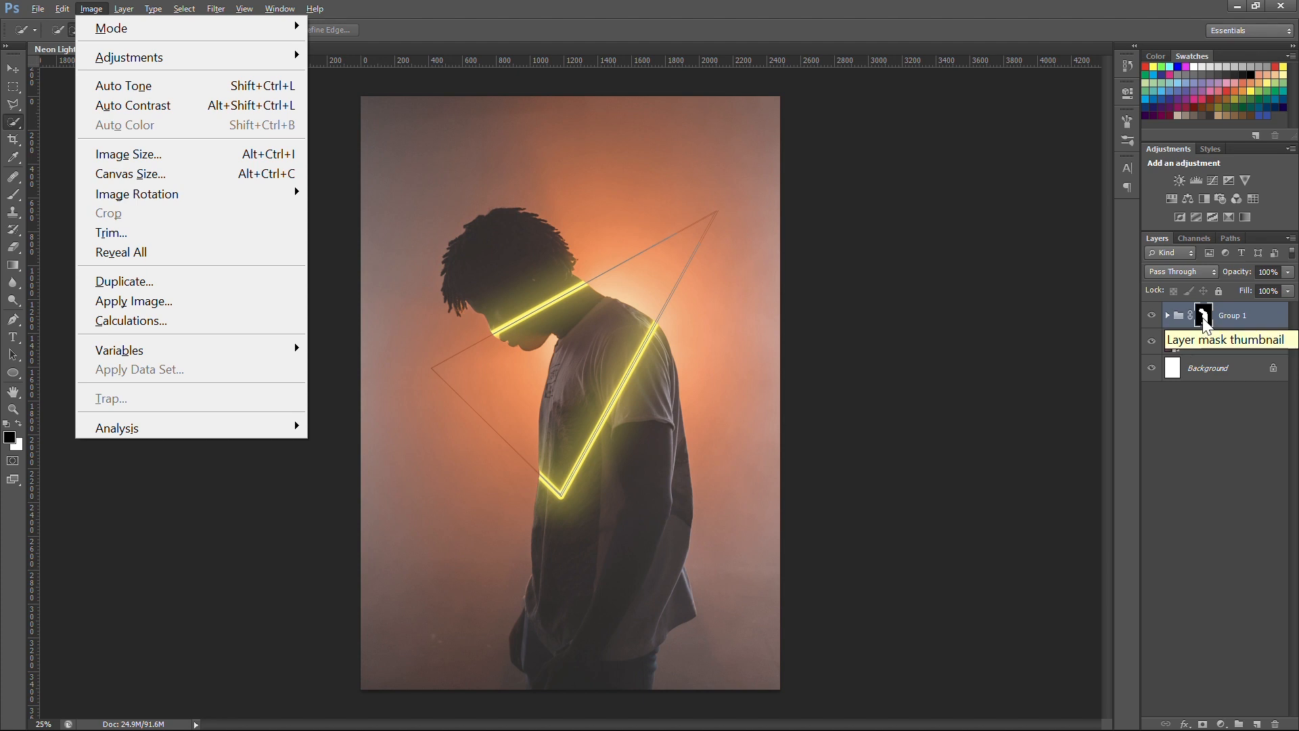
key("Escape")
key("ctrl+i")
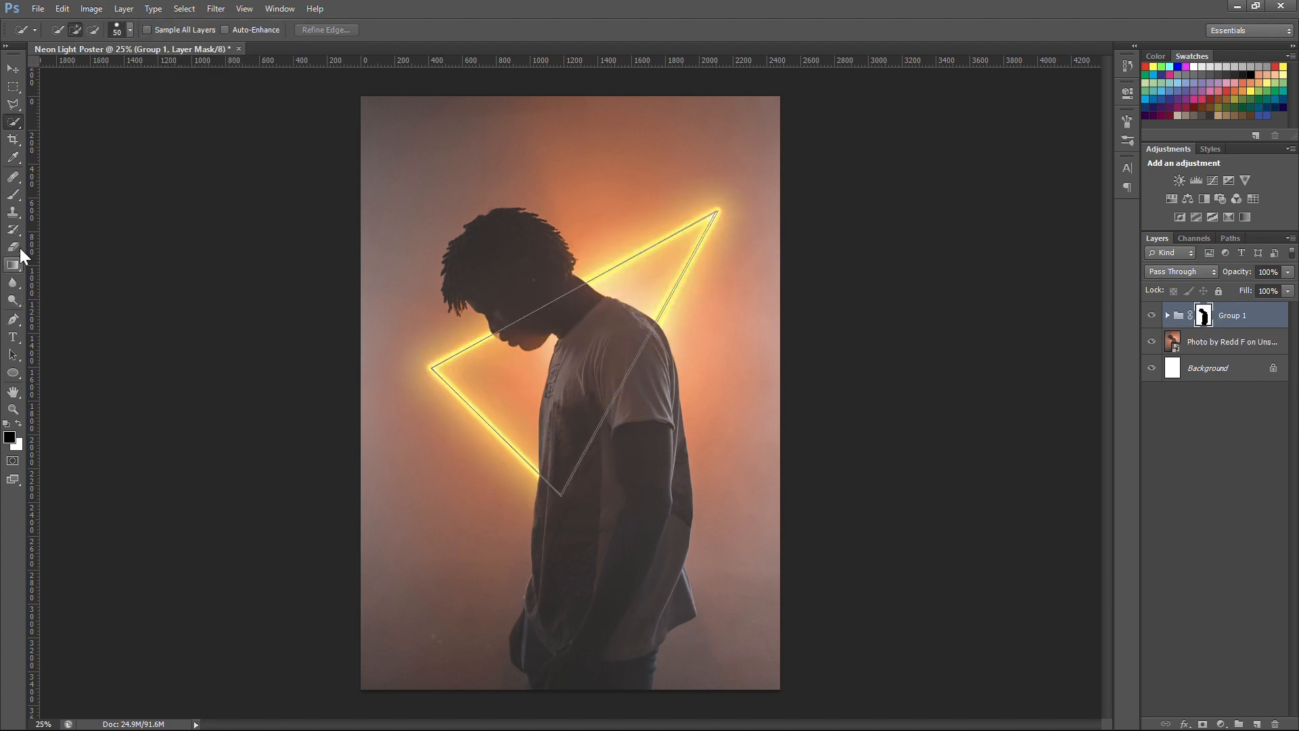
Step: Paint white on the group's mask over the torso to bring the triangle's long side in front of the man's body
left_click(13, 194)
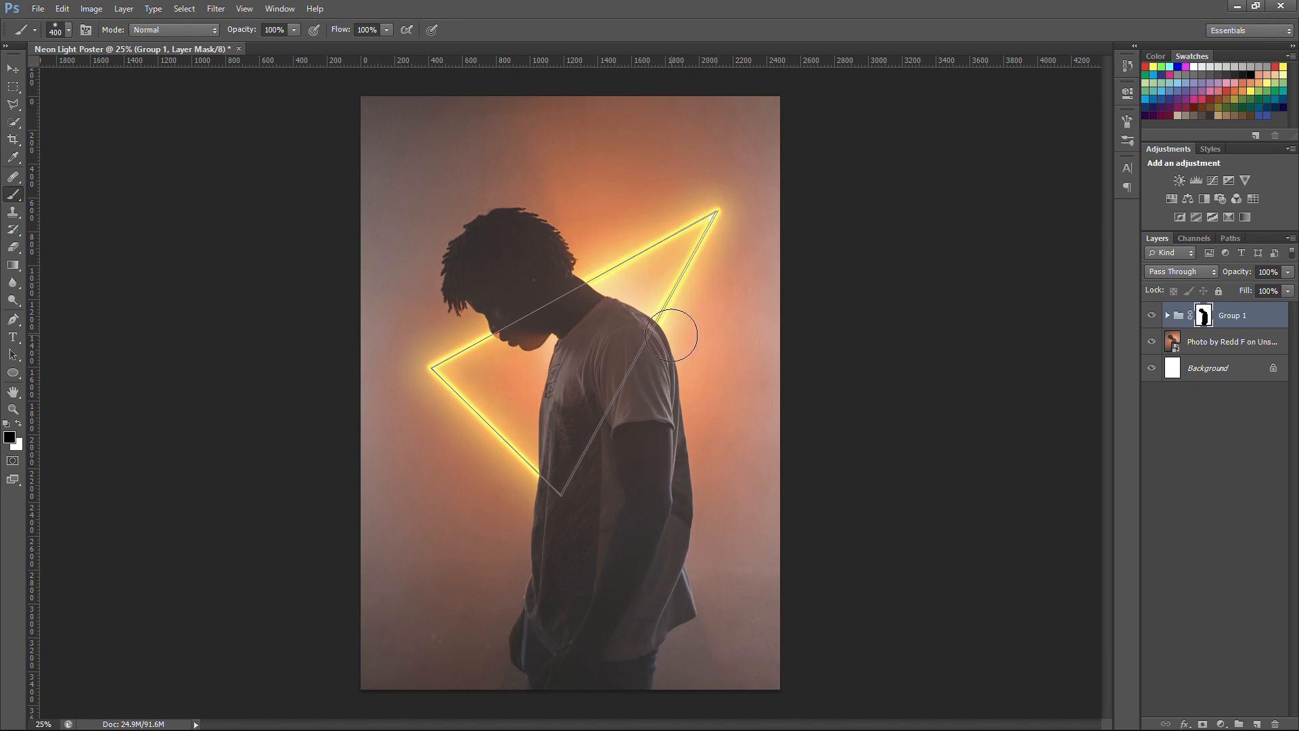
key("x")
mouse_move(660, 335)
left_mouse_down()
mouse_move(562, 487)
mouse_move(557, 441)
left_mouse_up()
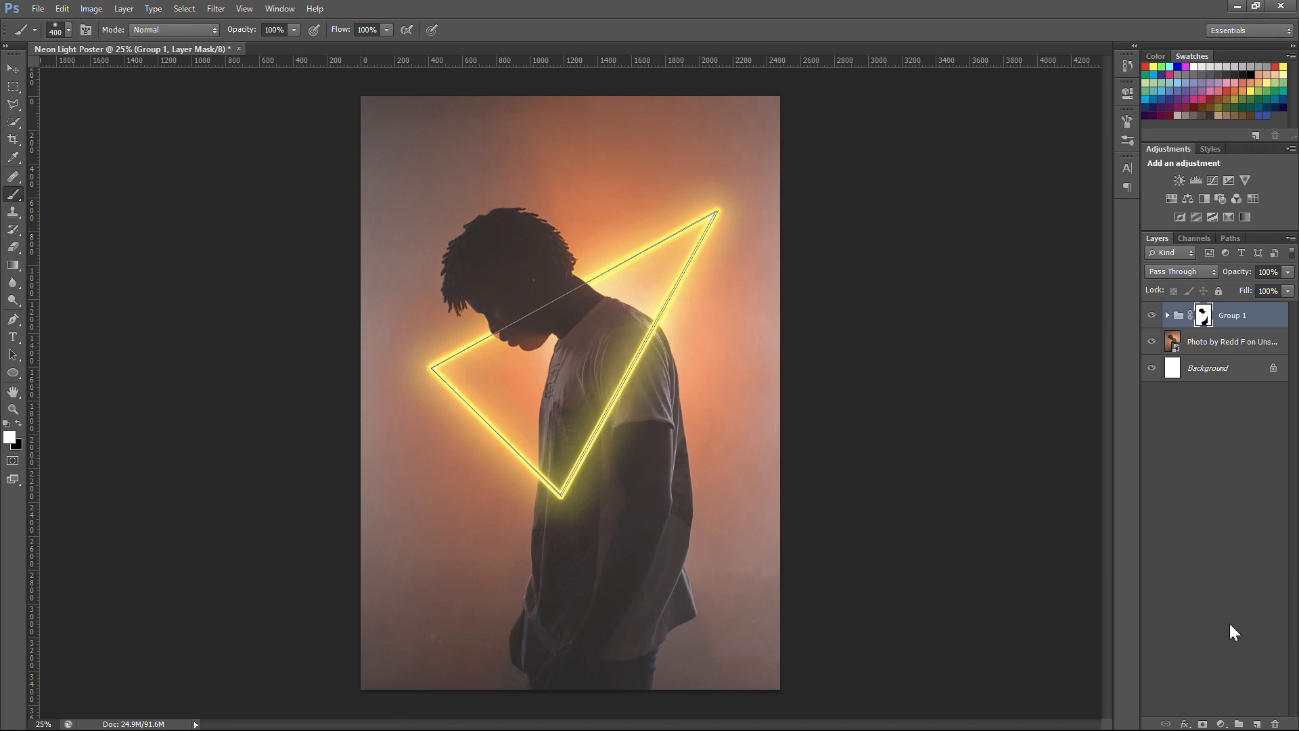
Step: Add a new layer and paint soft yellow spots with a 200 px brush where the triangle meets the neck and face
left_click(1256, 724)
key("bracketleft")
key("bracketleft")
key("bracketleft")
left_click(583, 288)
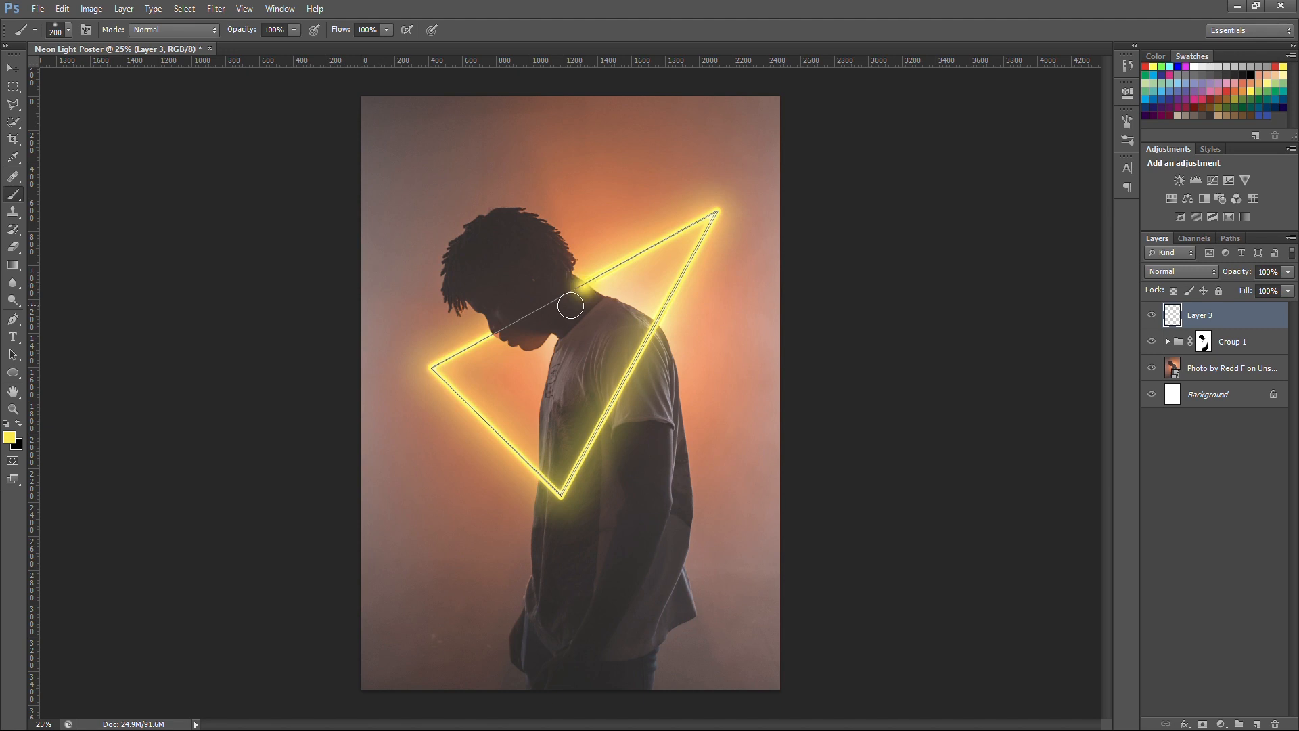
left_click(494, 327)
Step: Set Layer 3 to Soft Light, hide the triangle's path outline, and compare the image with and without Layer 3
left_click(1168, 272)
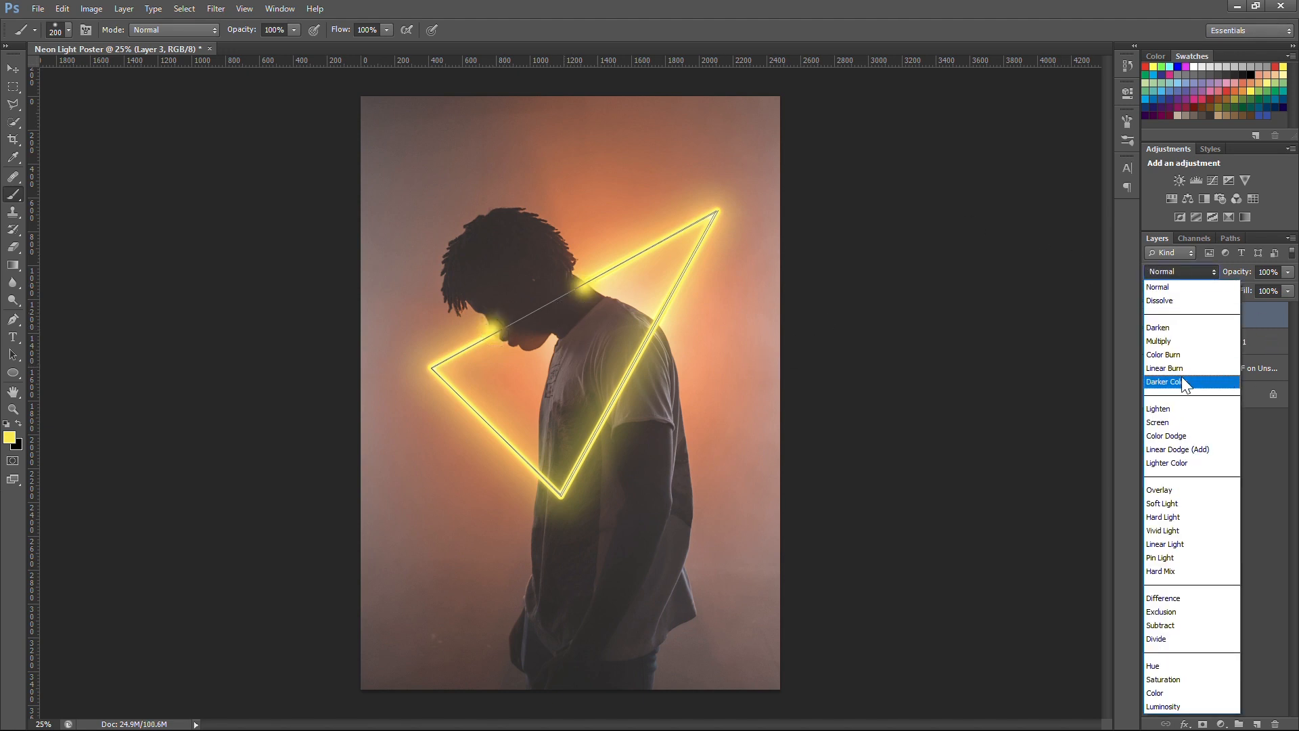
left_click(1179, 503)
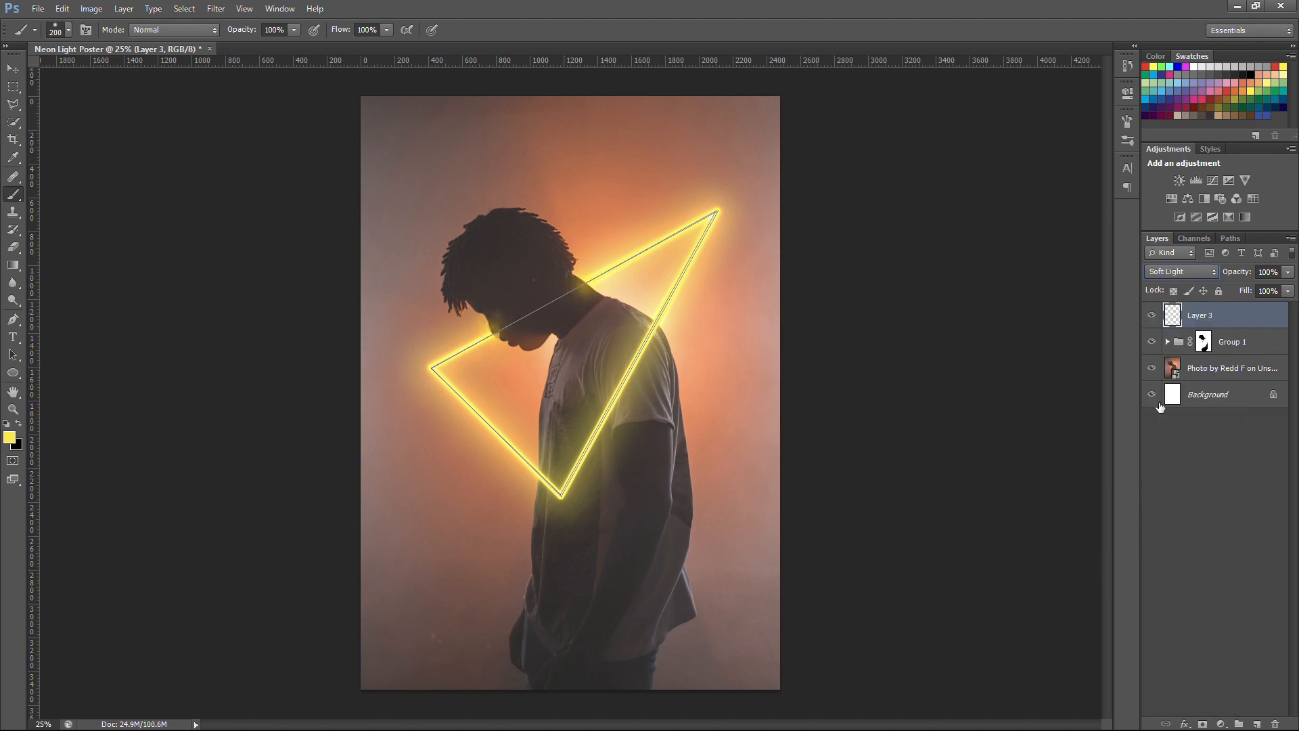
left_click_drag(1243, 272, 1209, 274)
left_click(1193, 369)
key("ctrl+h")
left_click(1151, 315)
left_click(1151, 316)
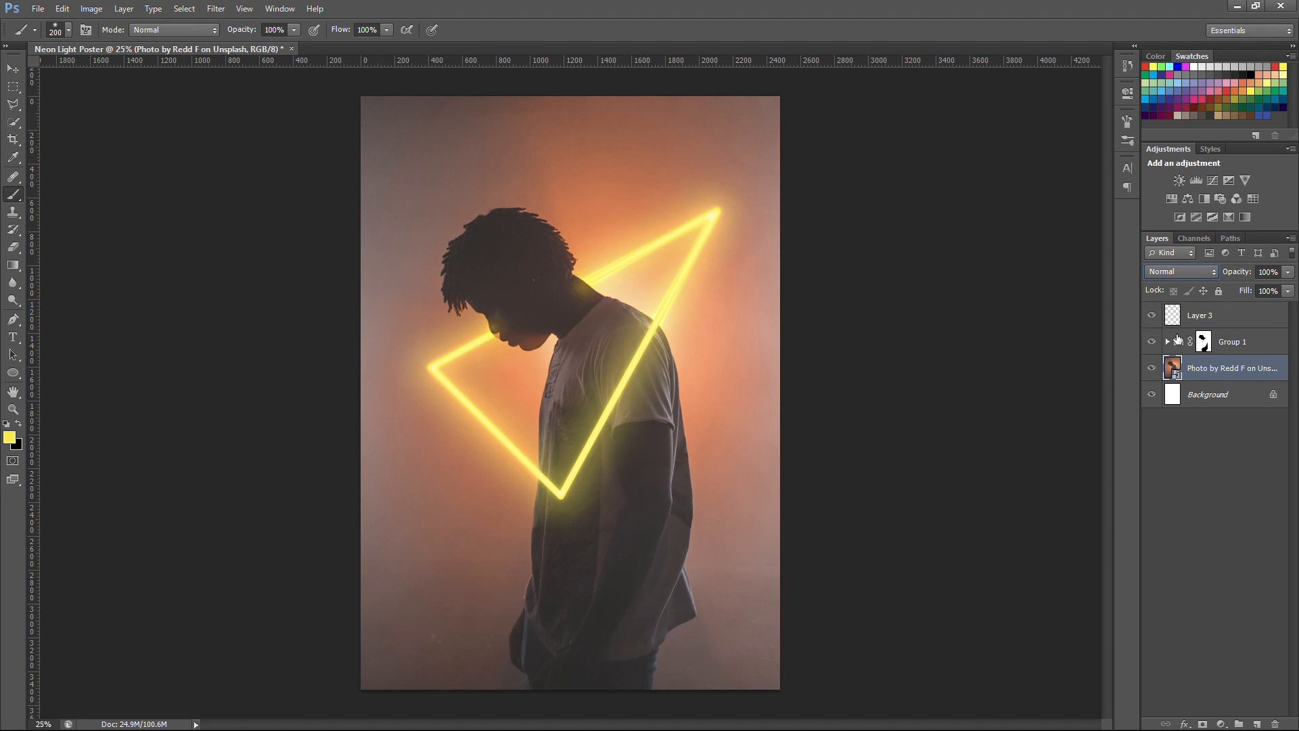
left_click(1203, 343)
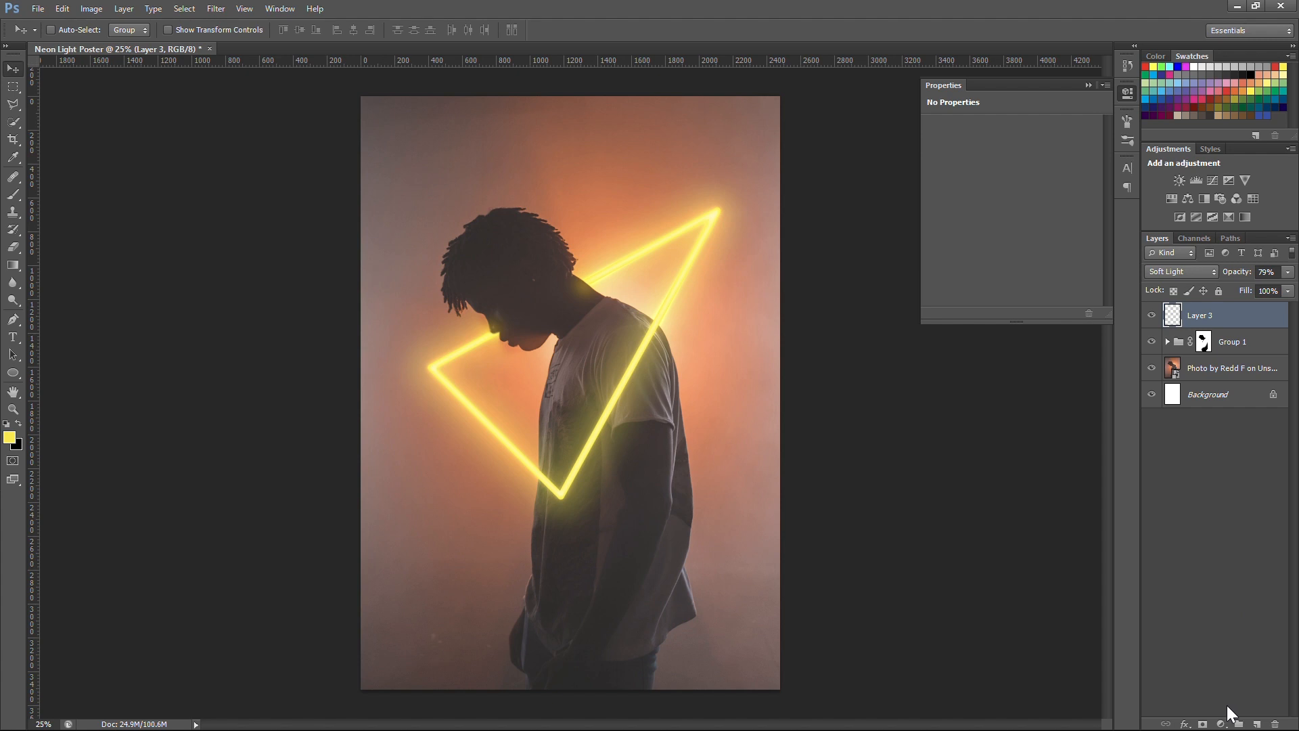
Step: Add a Hue/Saturation adjustment layer above Layer 3 with Colorize on, hue 49 and saturation 100
left_click(1221, 723)
left_click(1154, 458)
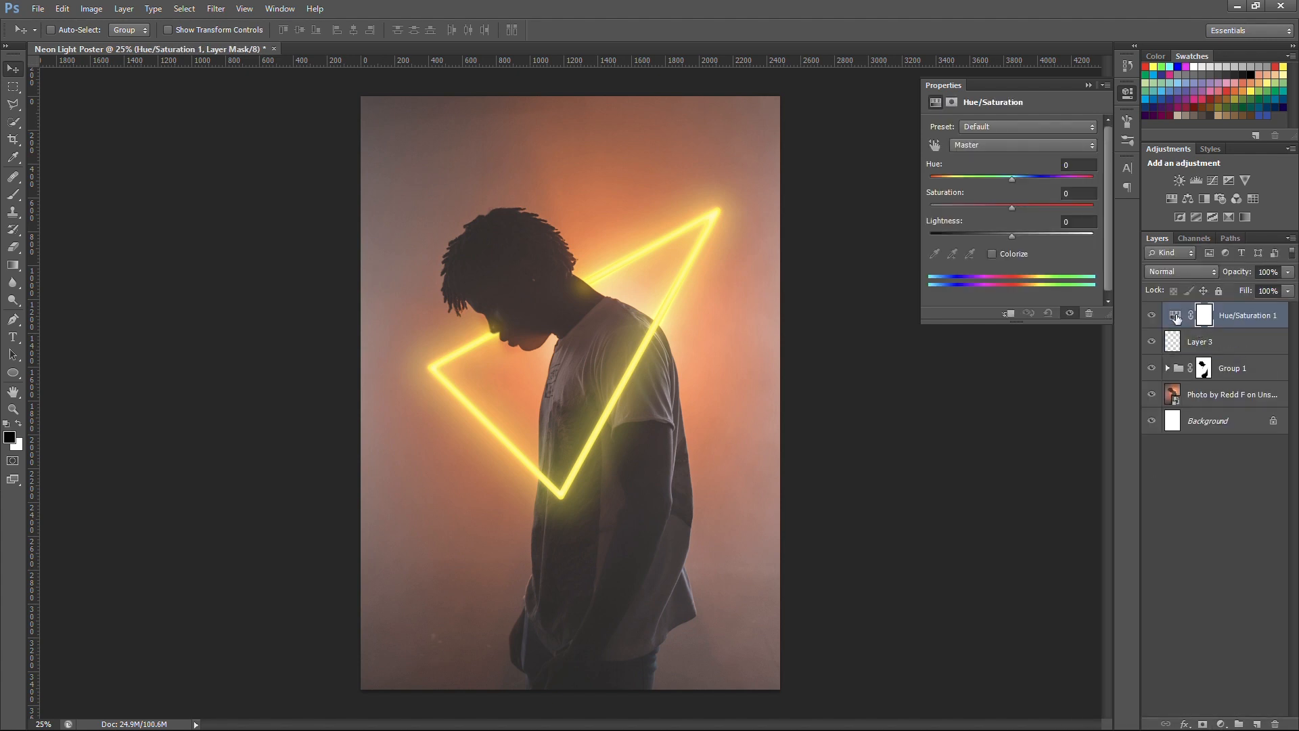
left_click(1176, 317)
left_click(993, 253)
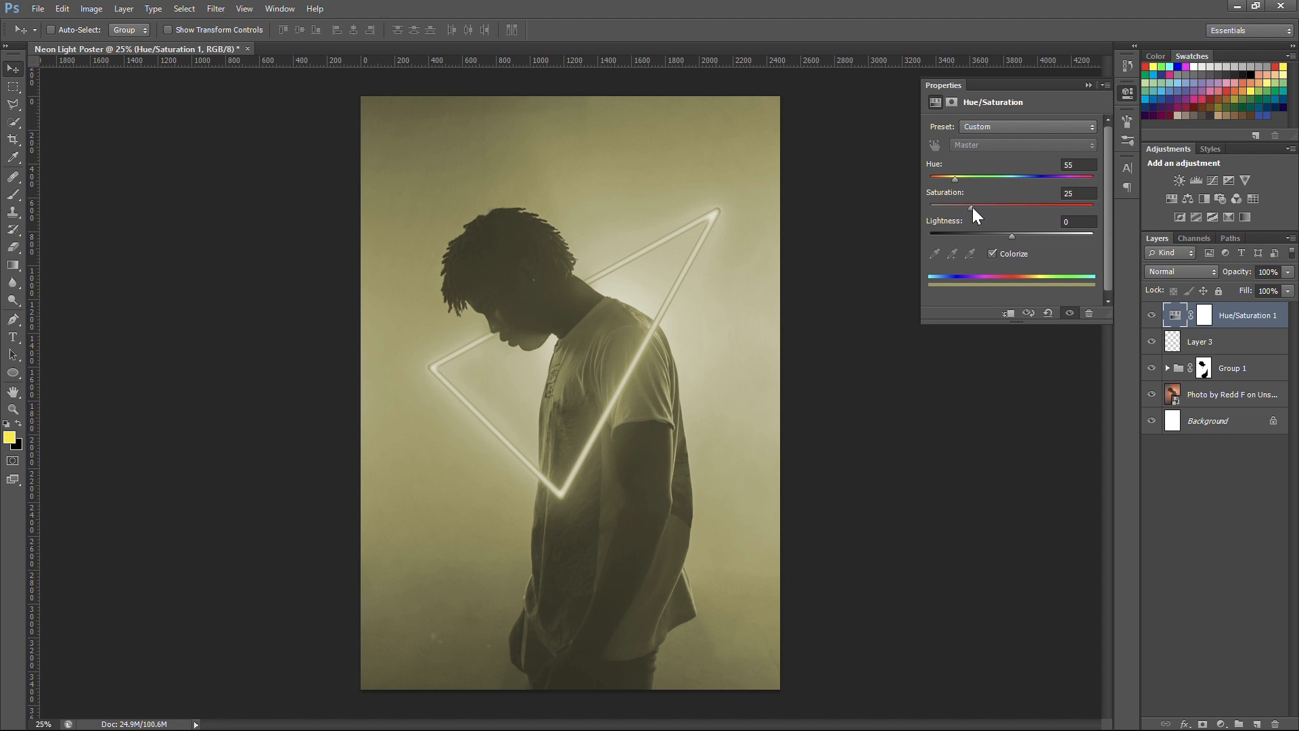
left_click_drag(972, 206, 1094, 206)
left_click_drag(954, 176, 952, 176)
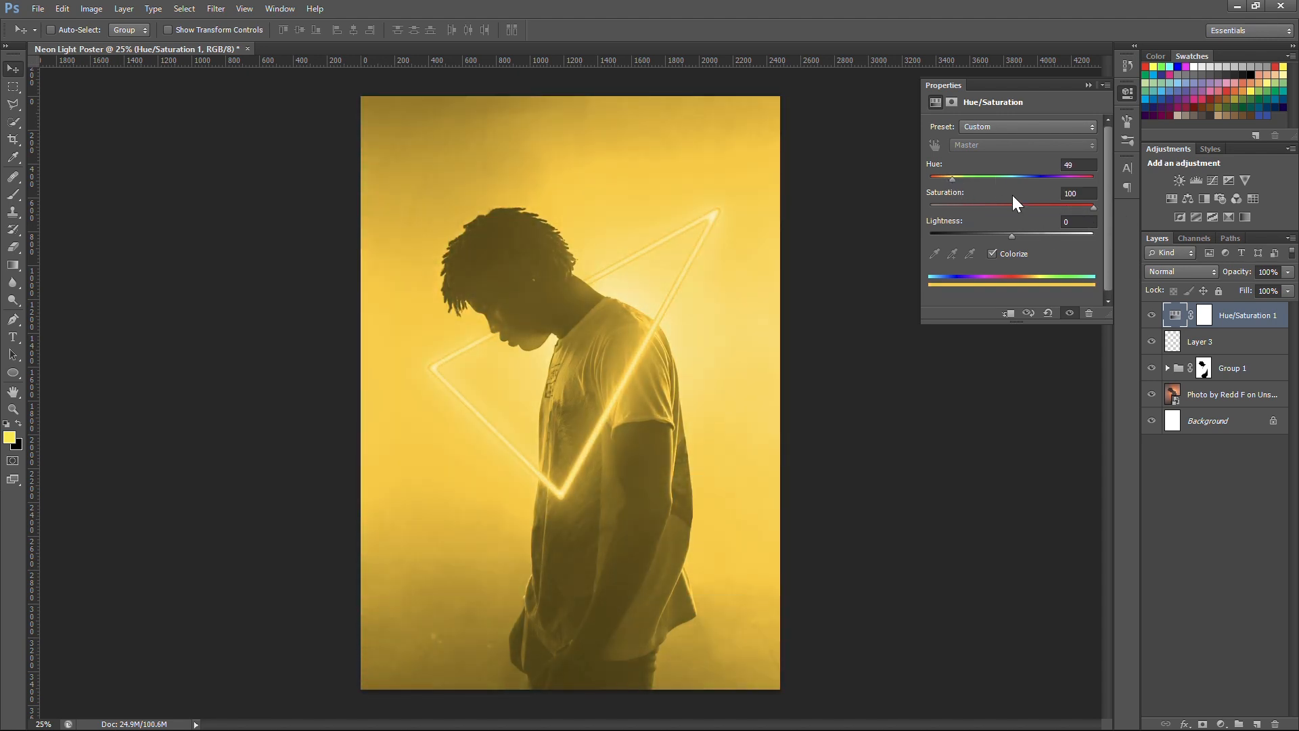
left_click_drag(952, 180, 952, 175)
Step: Split the Hue/Saturation layer's black Blend If slider for This Layer and pull its inner half nearly to the white end
double_click(1284, 309)
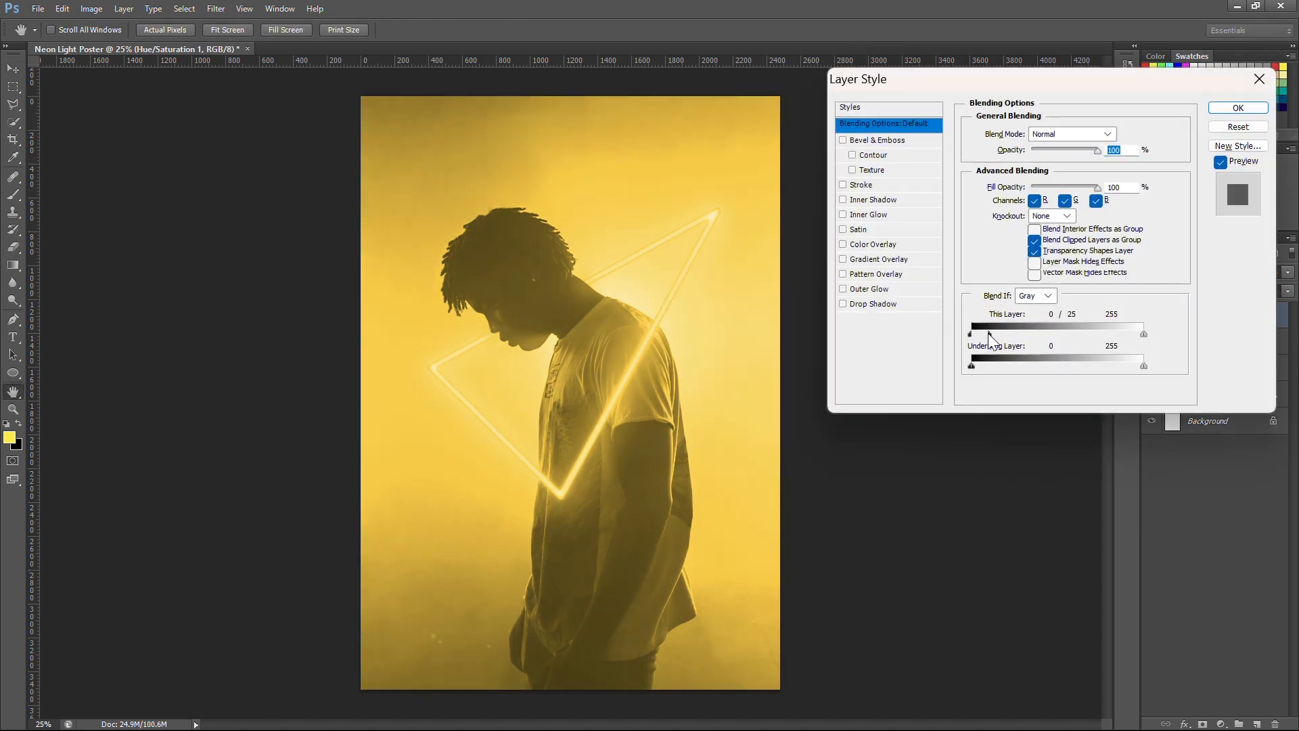
left_click_drag(984, 333, 1135, 334)
left_click(1238, 108)
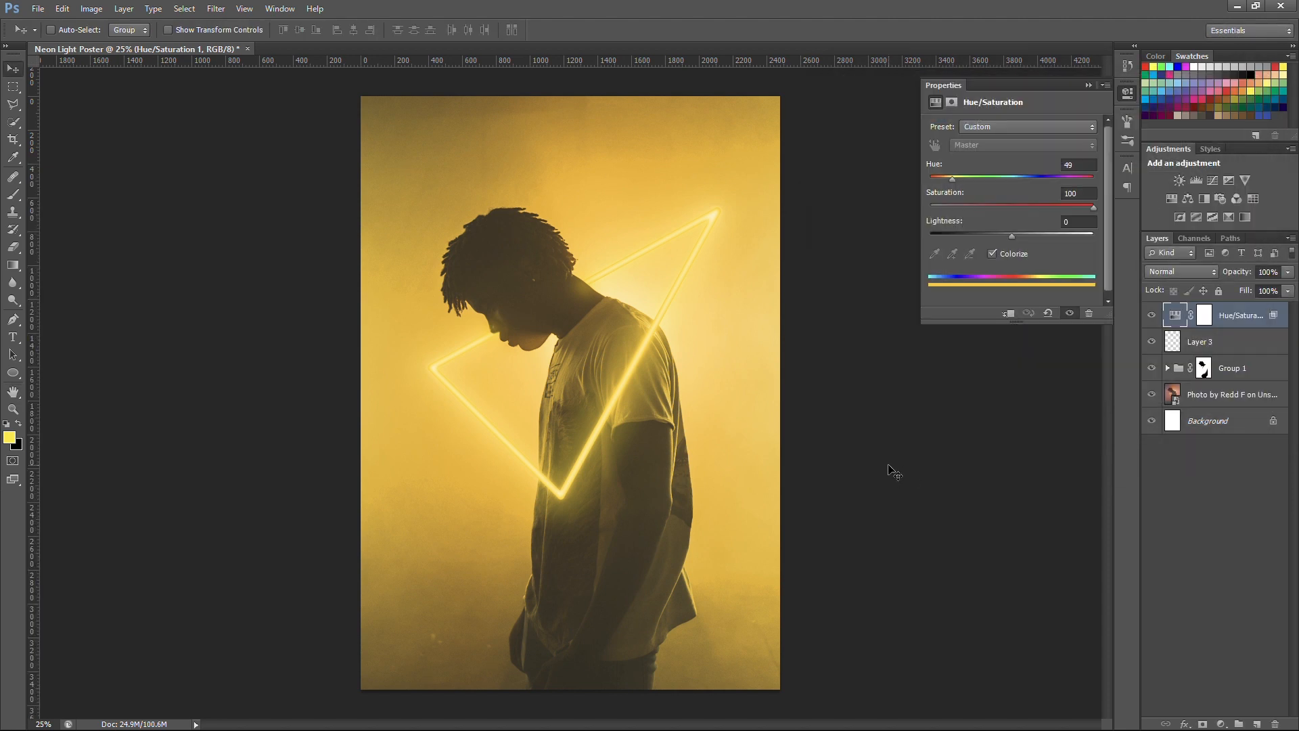
Step: Place the blue smoke photo as the top layer and enlarge it to cover the whole canvas
left_click(38, 8)
left_click(67, 336)
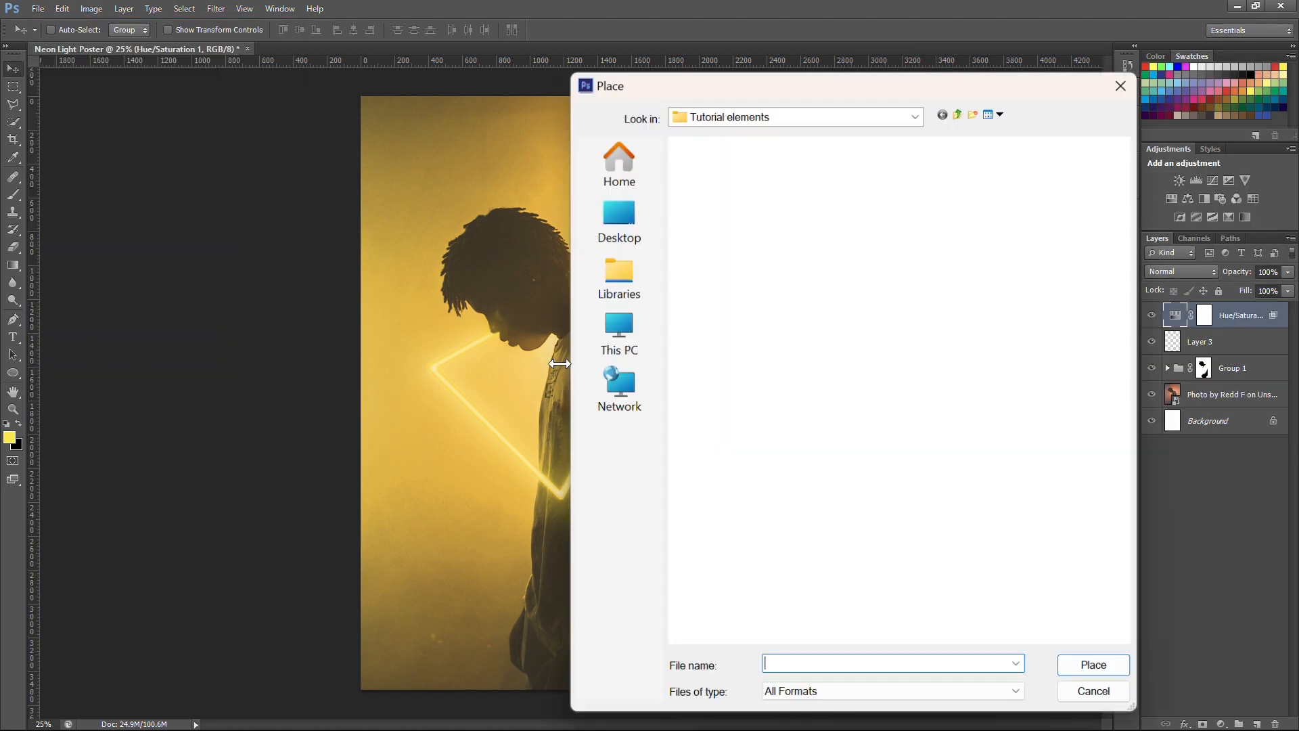
left_click(890, 229)
left_click(1105, 675)
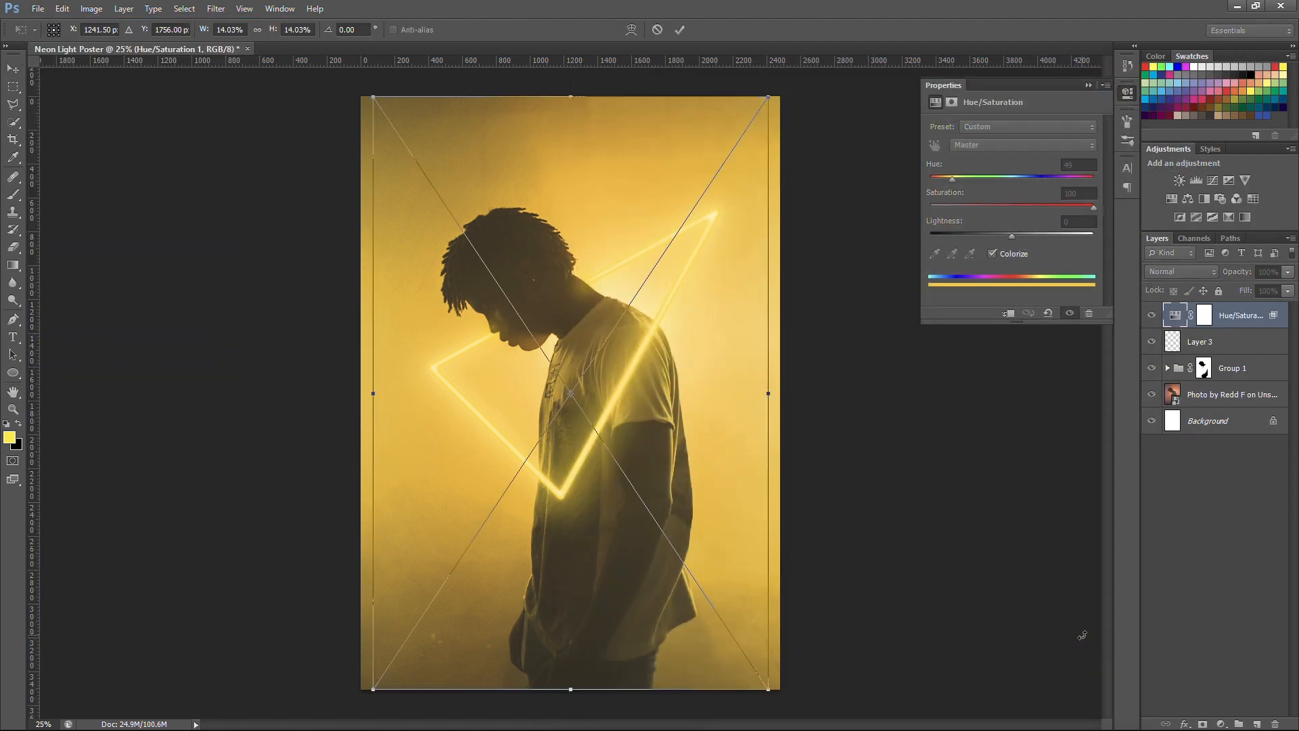
key("ctrl+minus")
left_click_drag(697, 201, 739, 166)
key("Return")
Step: Convert the smoke photo to black and white and blend it as Linear Dodge (Add) at 85% opacity
left_click(91, 9)
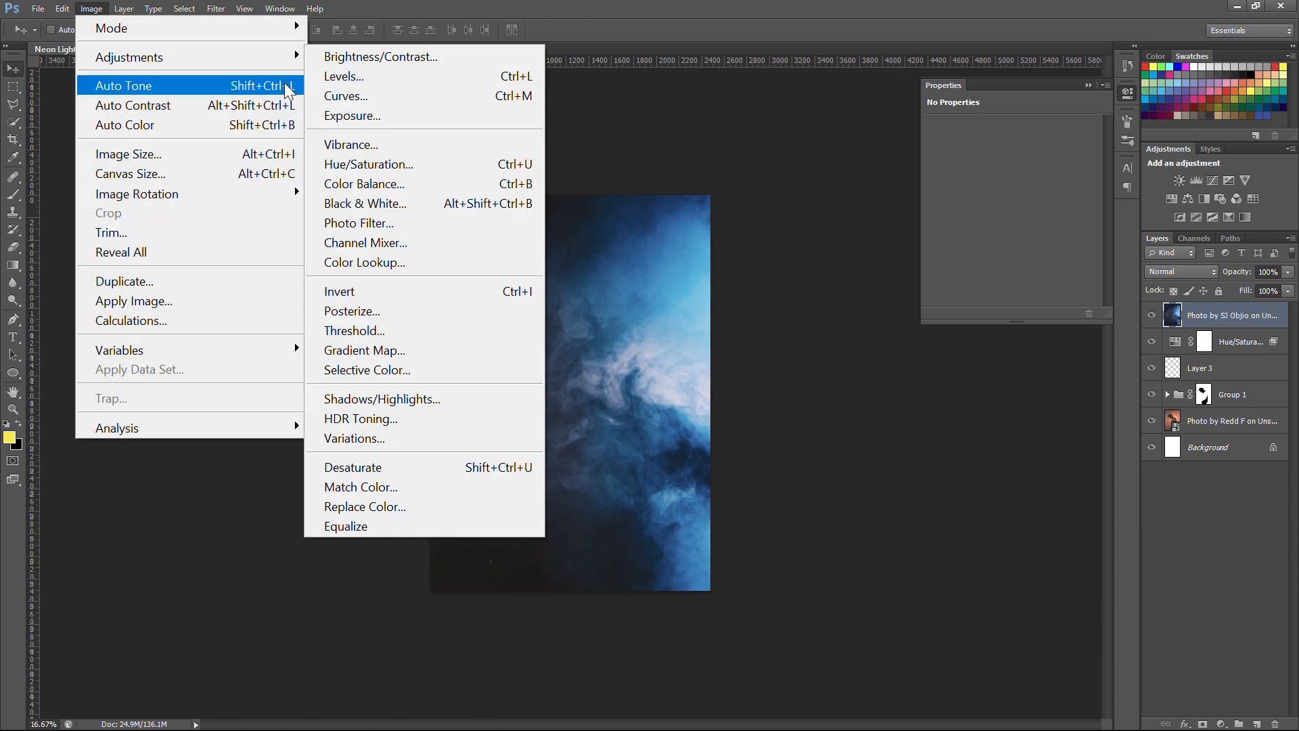
left_click(359, 203)
left_click(1103, 112)
left_click(1180, 271)
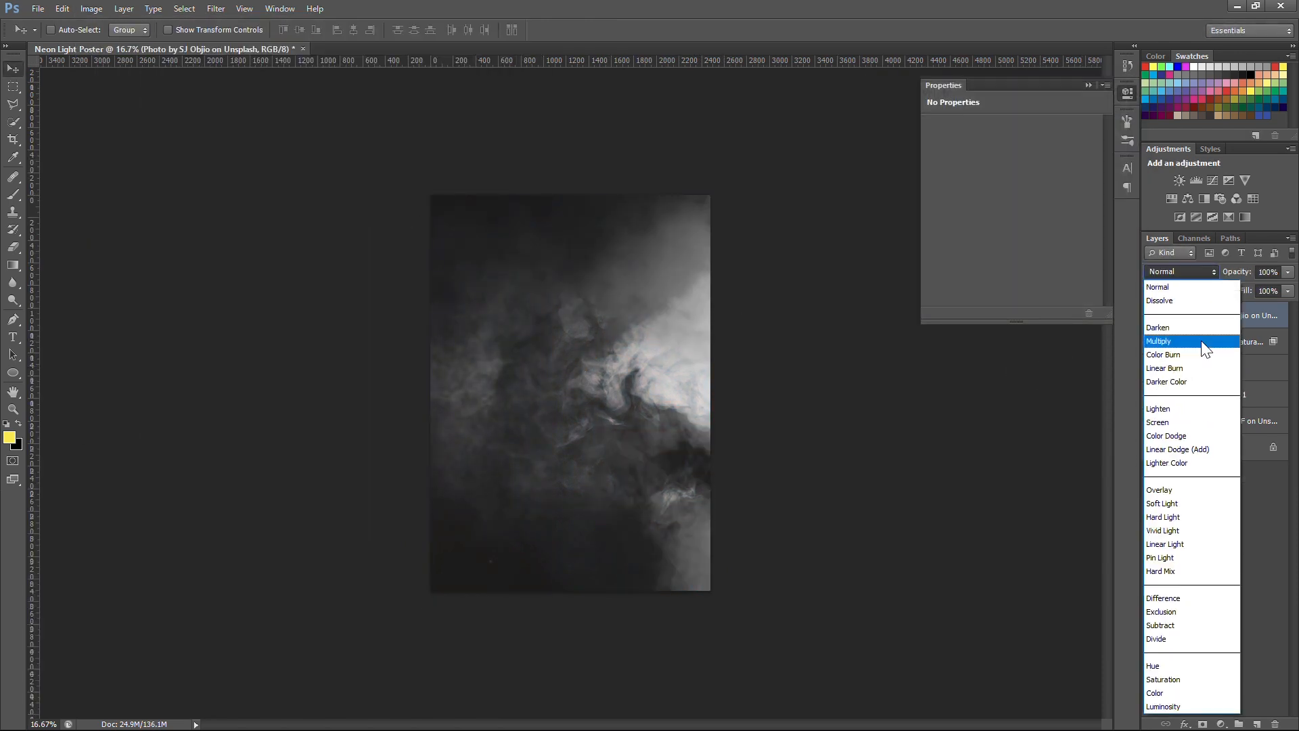
left_click(1196, 453)
left_click_drag(1231, 274, 1229, 272)
Step: Add a layer mask to the smoke layer and paint black at 50% brush opacity over the man's head and body
left_click(1202, 724)
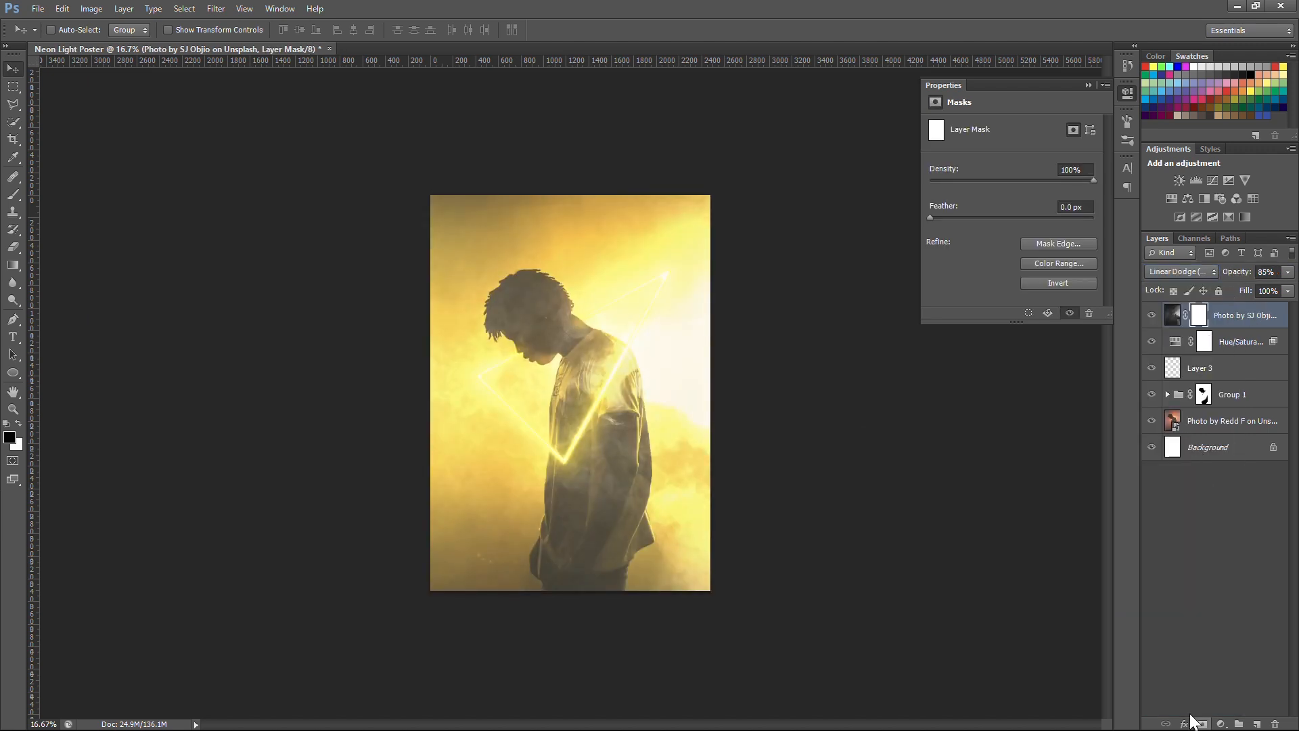
key("ctrl+plus")
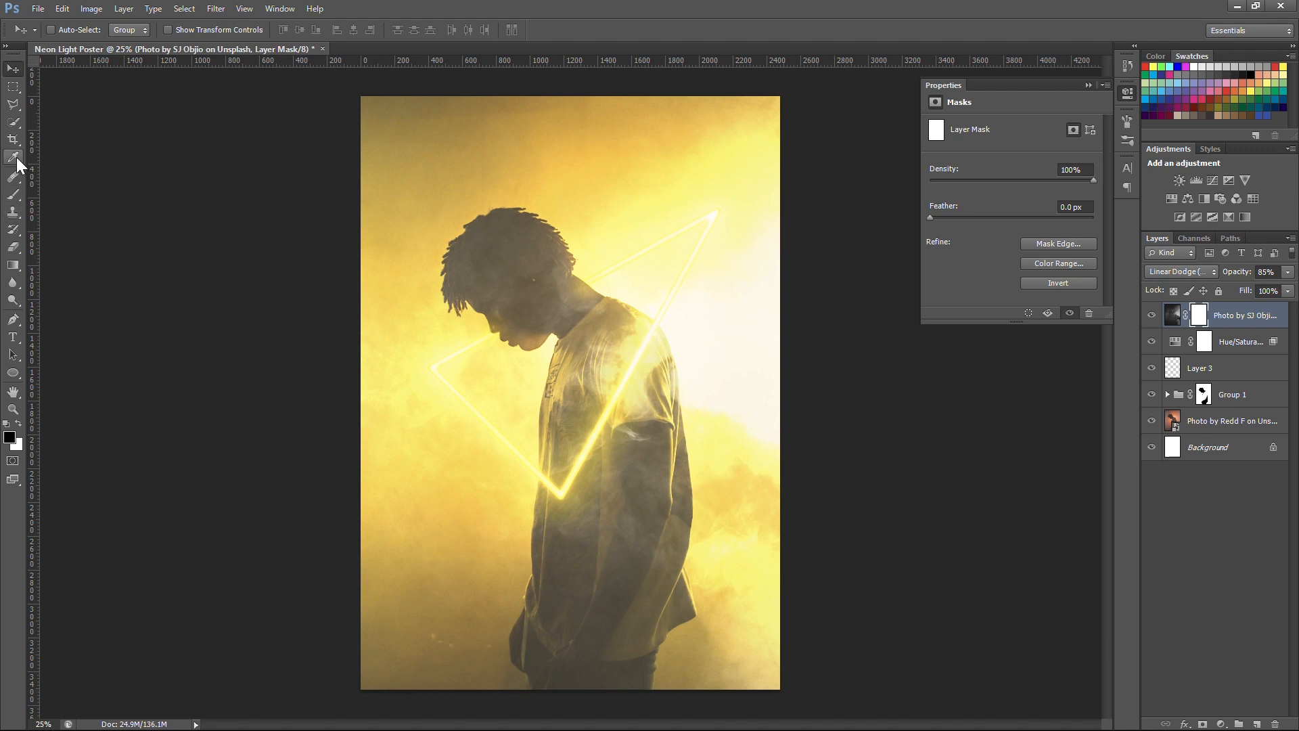
key("b")
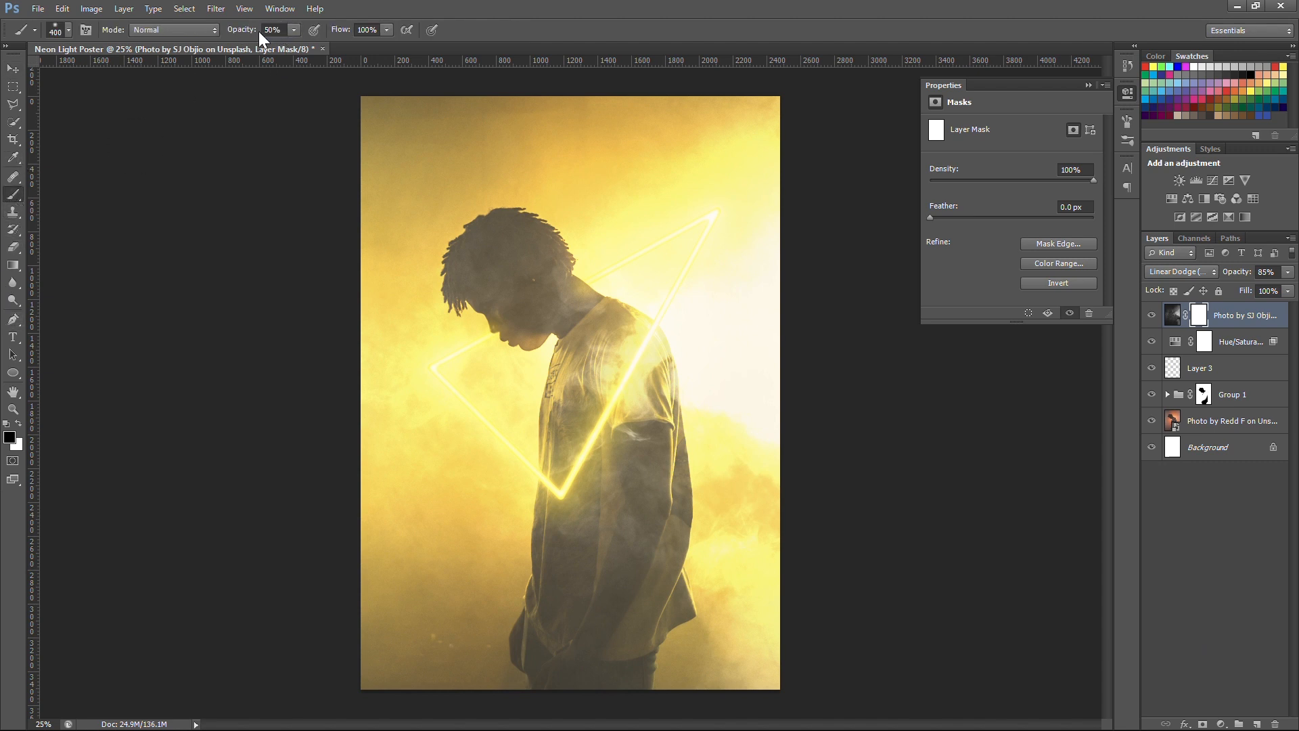
left_click(581, 359)
key("bracketright")
key("bracketright")
key("bracketright")
mouse_move(583, 330)
left_mouse_down()
mouse_move(527, 433)
mouse_move(551, 402)
left_mouse_up()
left_click_drag(518, 292, 512, 305)
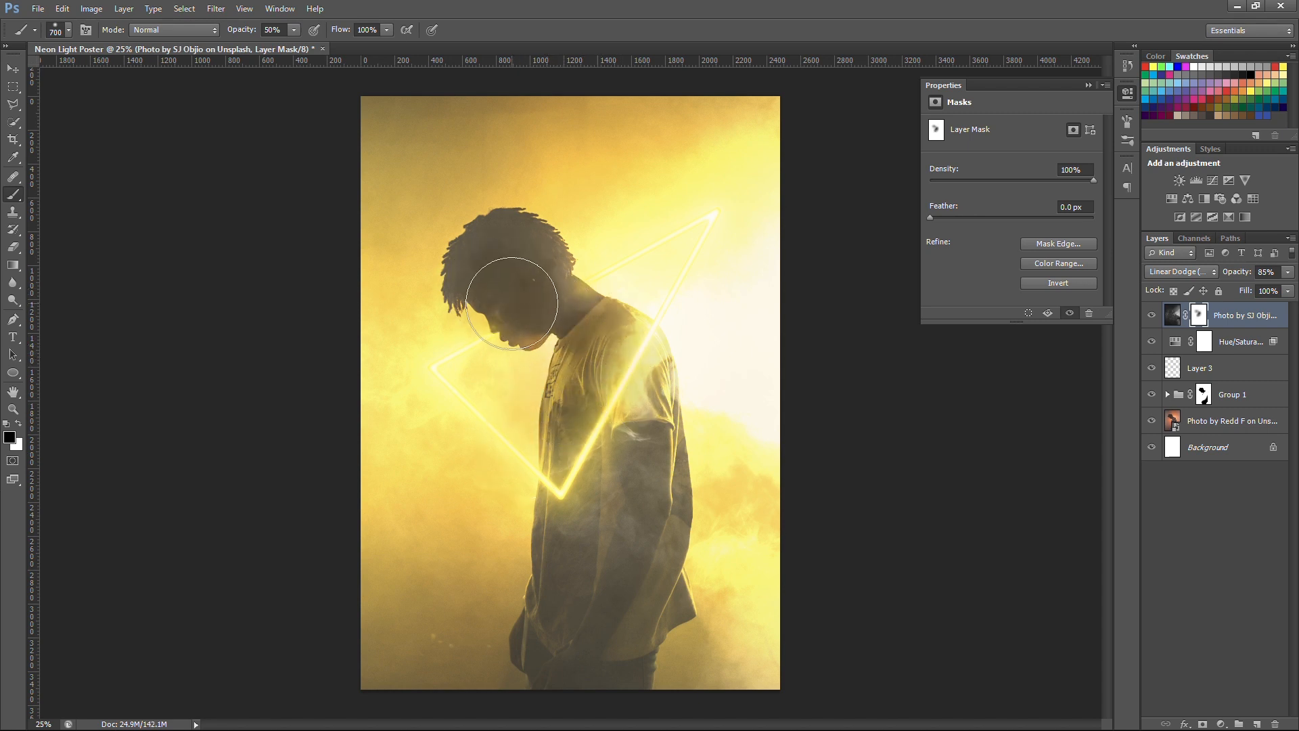
mouse_move(639, 405)
left_mouse_down()
mouse_move(667, 566)
mouse_move(623, 543)
mouse_move(563, 617)
mouse_move(481, 645)
left_mouse_up()
Step: Paint the smoke layer's mask with a larger black brush to soften the bright haze in the background on both sides of the man
key("bracketright")
key("bracketright")
key("bracketright")
left_click_drag(758, 533, 719, 577)
mouse_move(733, 391)
left_mouse_down()
mouse_move(755, 355)
mouse_move(774, 438)
mouse_move(795, 409)
mouse_move(718, 288)
mouse_move(844, 395)
mouse_move(764, 405)
mouse_move(705, 217)
mouse_move(741, 186)
left_mouse_up()
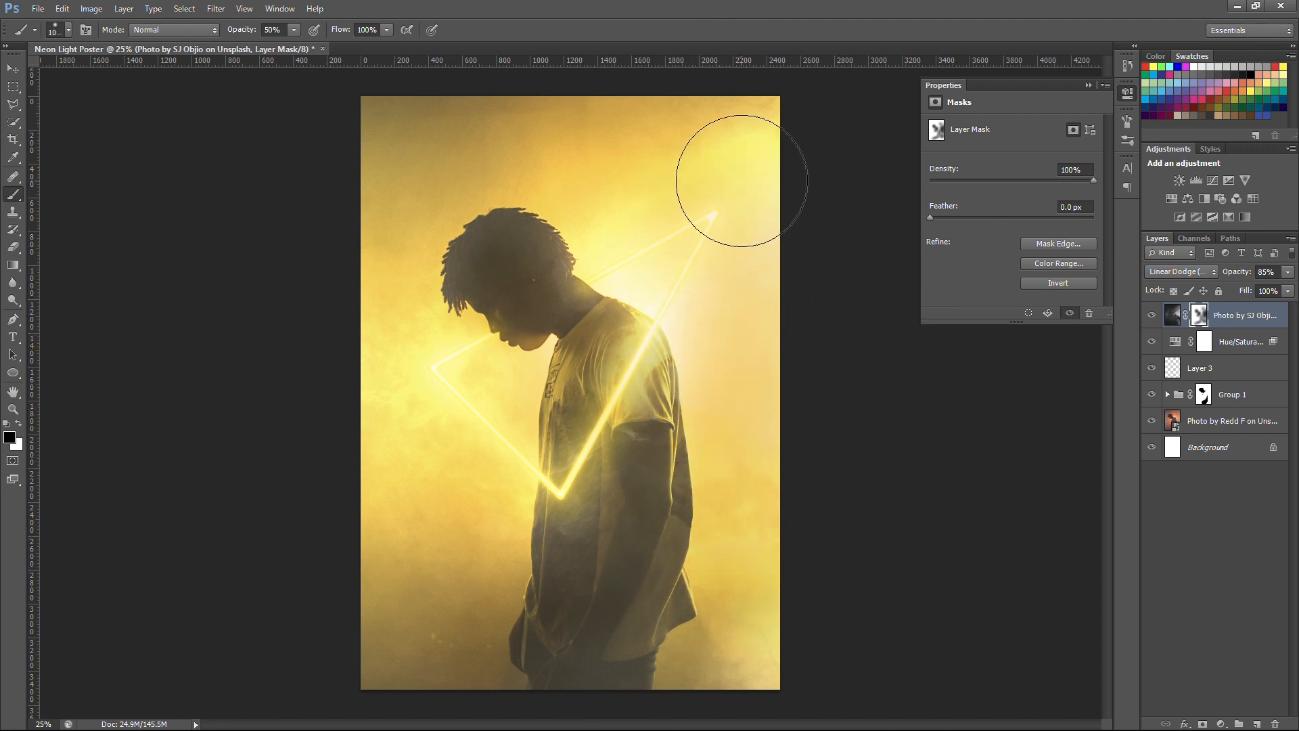
mouse_move(414, 484)
left_mouse_down()
mouse_move(386, 490)
mouse_move(341, 447)
mouse_move(304, 377)
left_mouse_up()
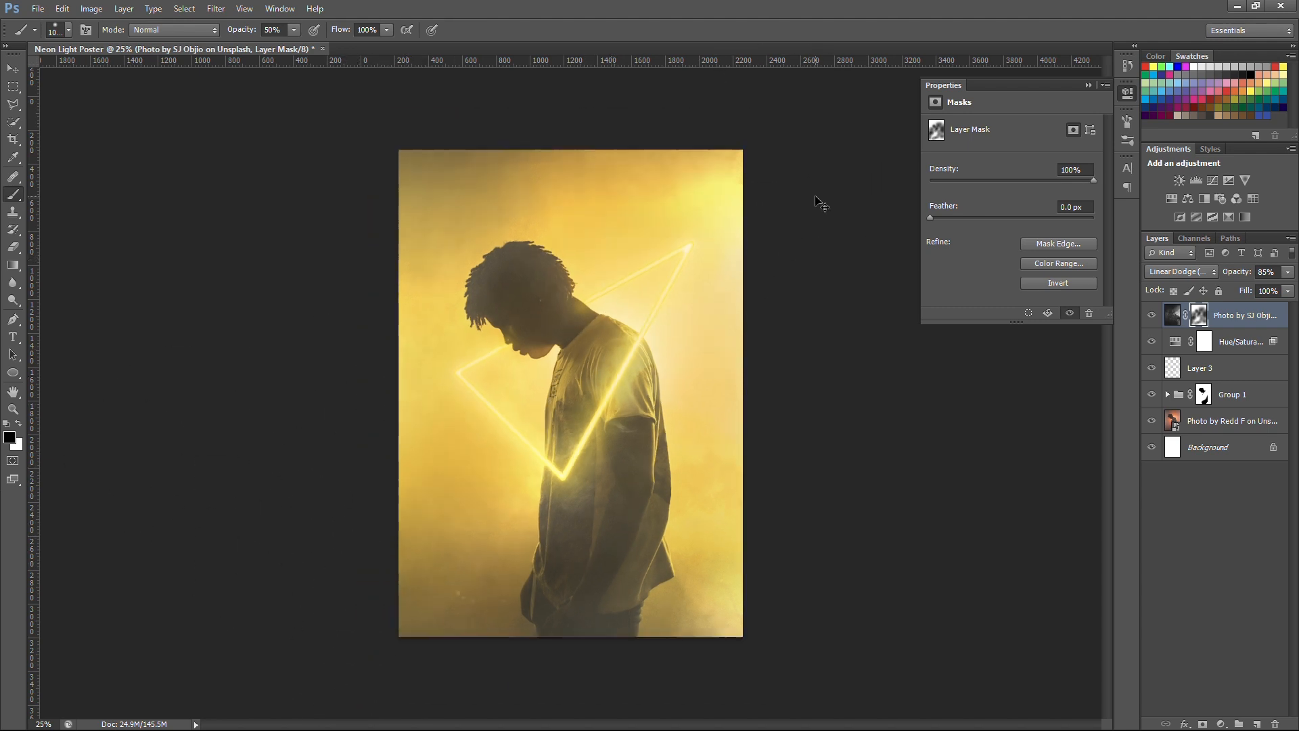
Step: Add the white Century Gothic title ETERNITY at 45.77 pt across the lower part of the poster
key("ctrl+minus")
key("v")
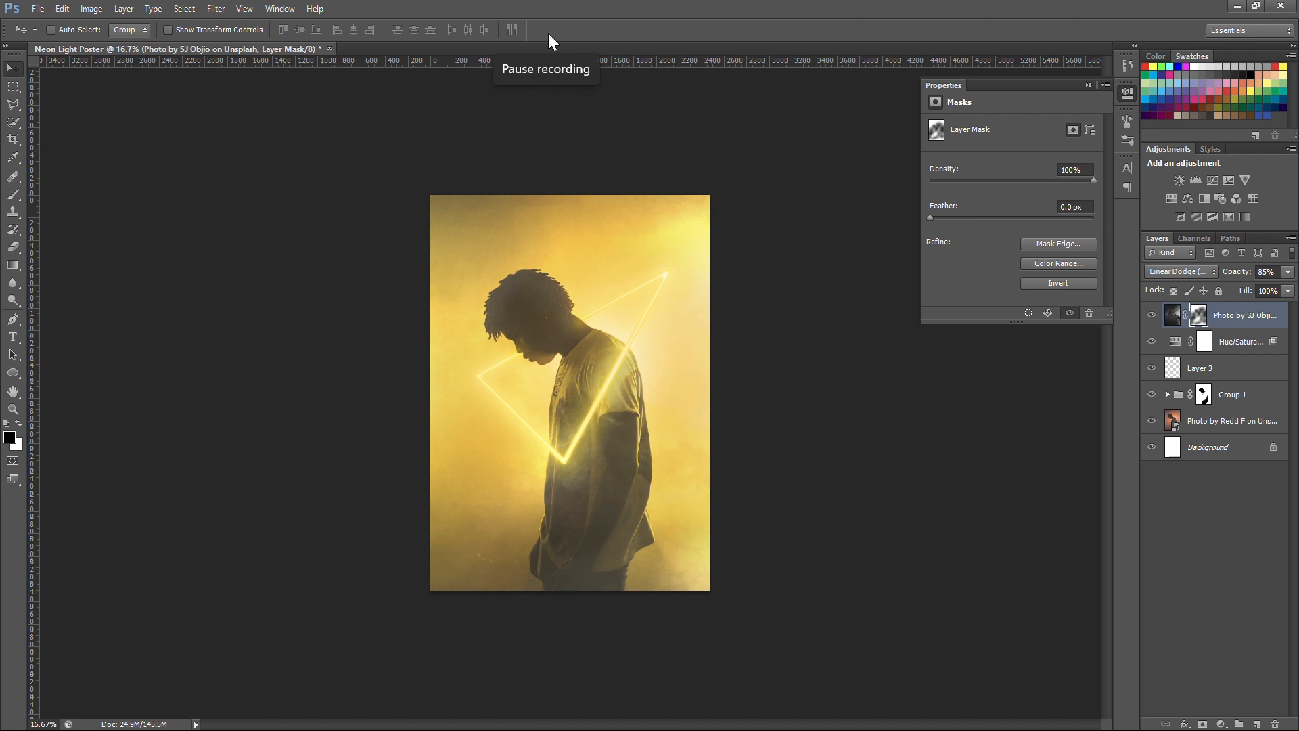
key("t")
left_click(511, 526)
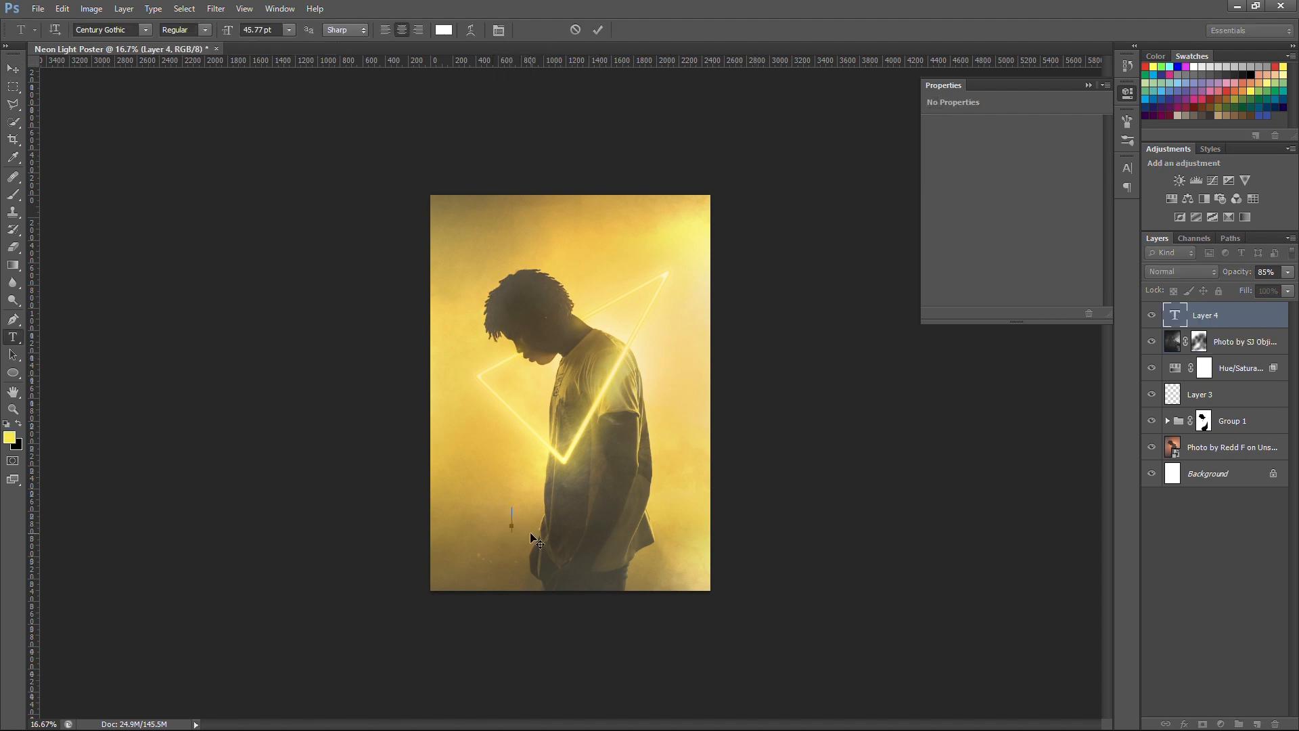
type("ETERN")
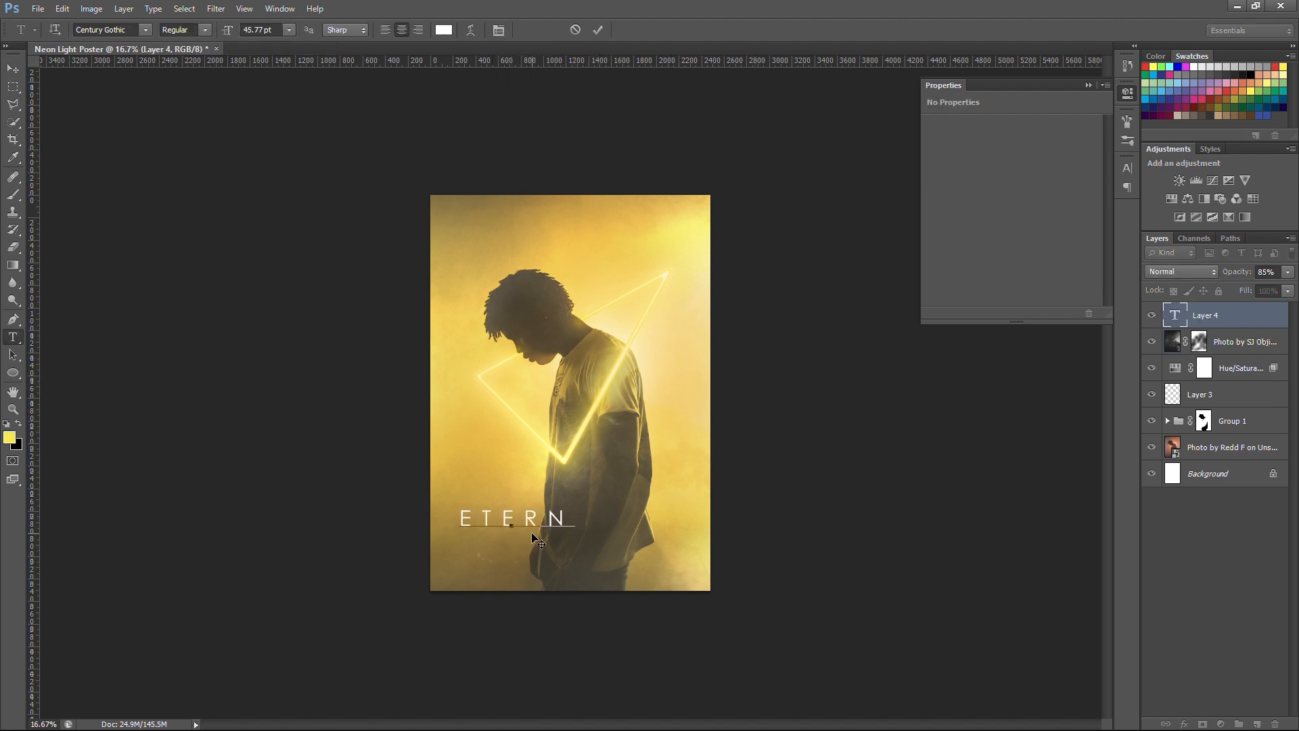
type("ITY")
key("ctrl+Return")
key("v")
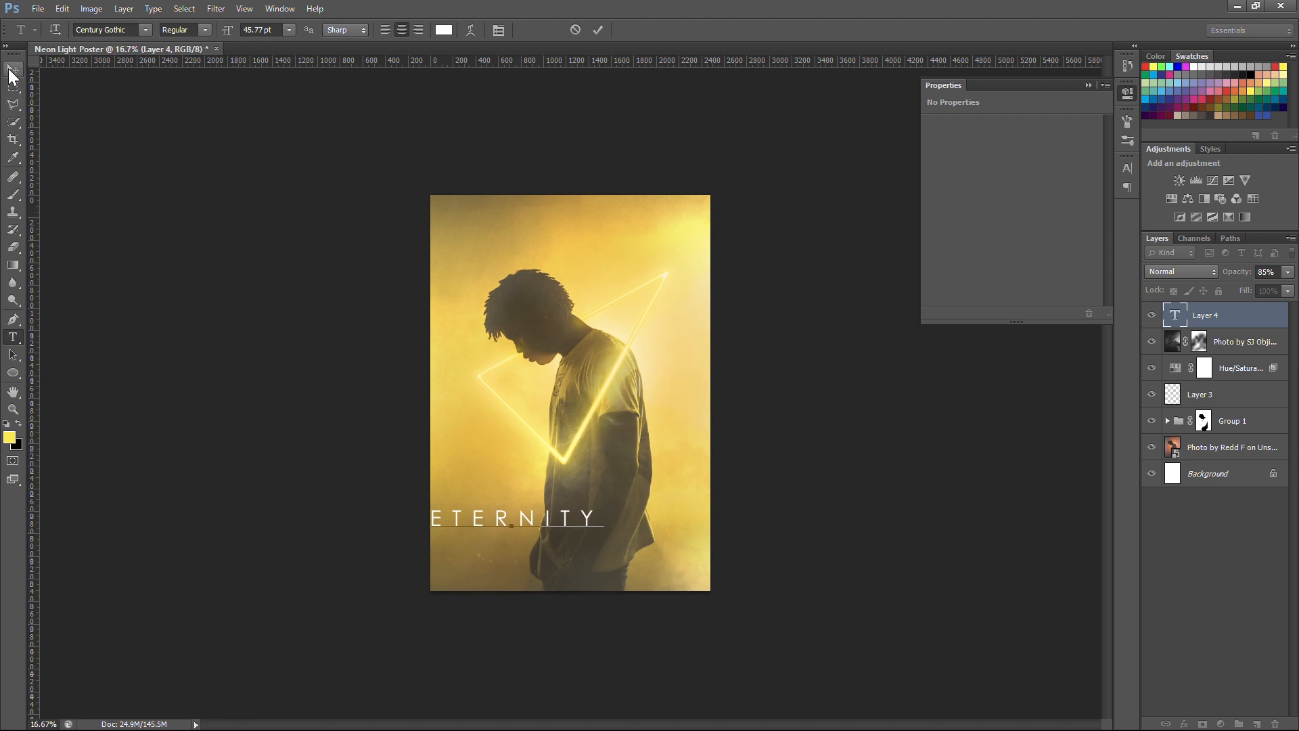
Step: Move the ETERNITY title over the man's lower body and scale it down
left_click_drag(568, 532, 610, 529)
key("ctrl+t")
key("Return")
Step: Center the ETERNITY title horizontally using a temporary vertical guide on the poster's midline, and remove the guide
left_click_drag(35, 304, 569, 305)
key("ctrl+t")
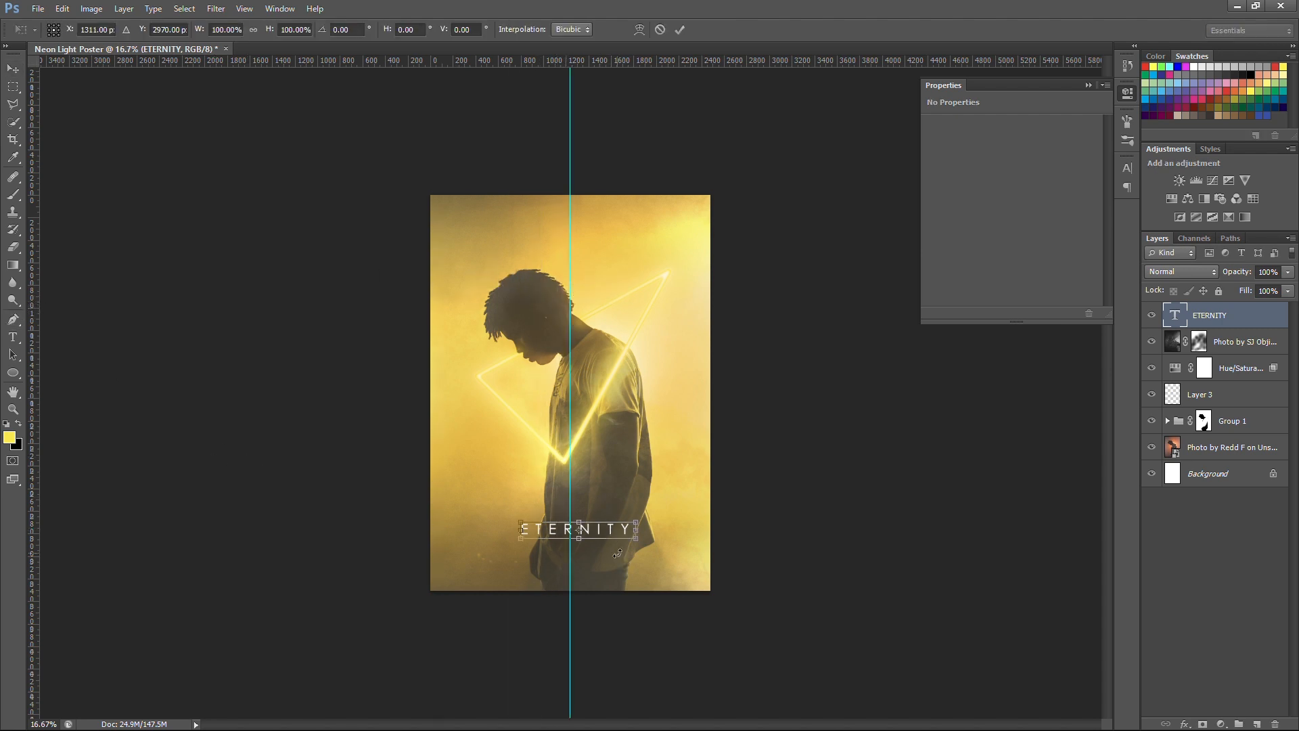
left_click_drag(611, 529, 601, 525)
key("Return")
left_click_drag(571, 471, 11, 470)
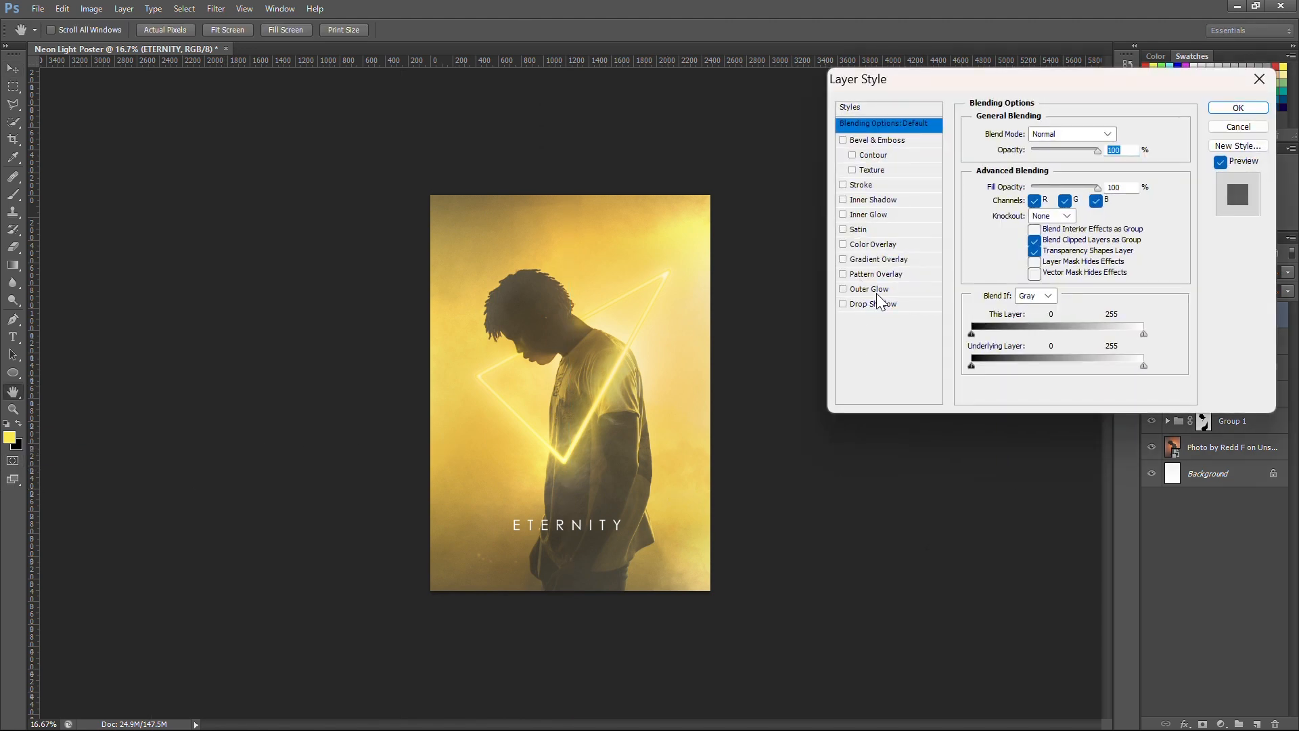
Step: Give the ETERNITY title a Screen Outer Glow with a size of 51 px and a reduced opacity
left_click(880, 290)
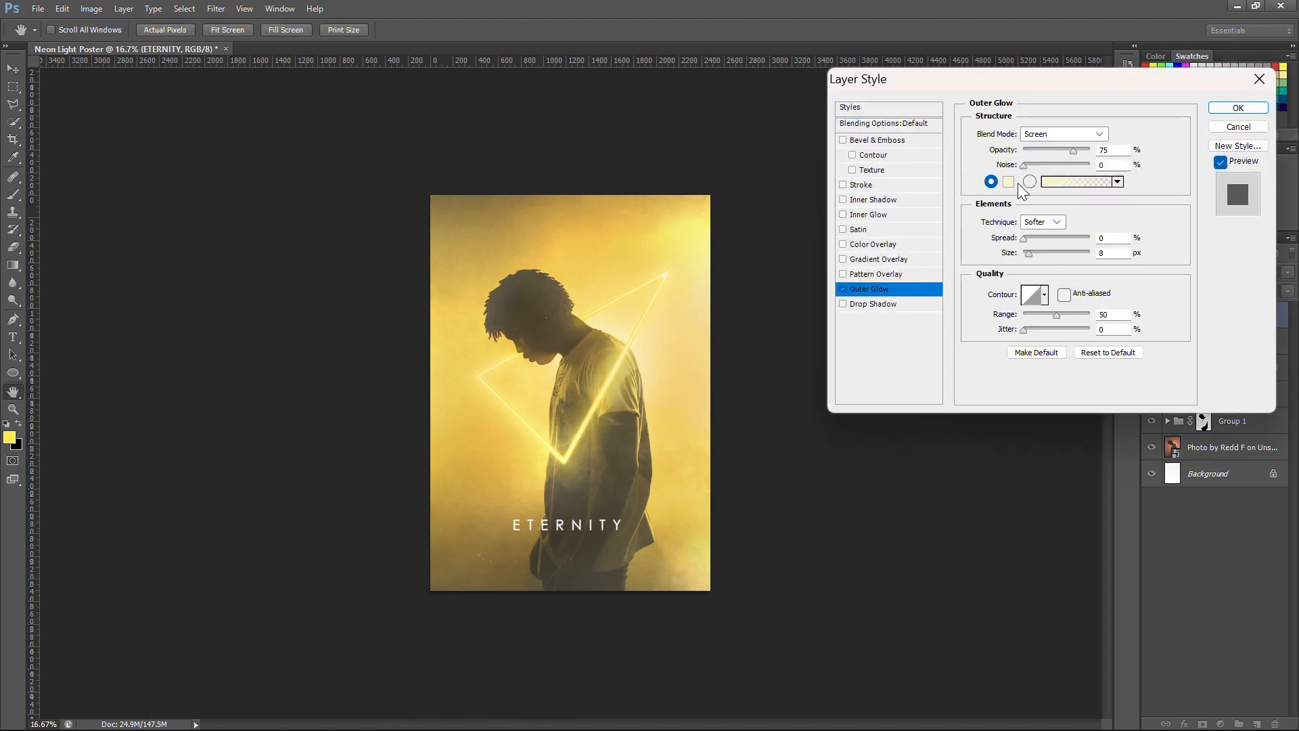
left_click_drag(1027, 254, 1041, 255)
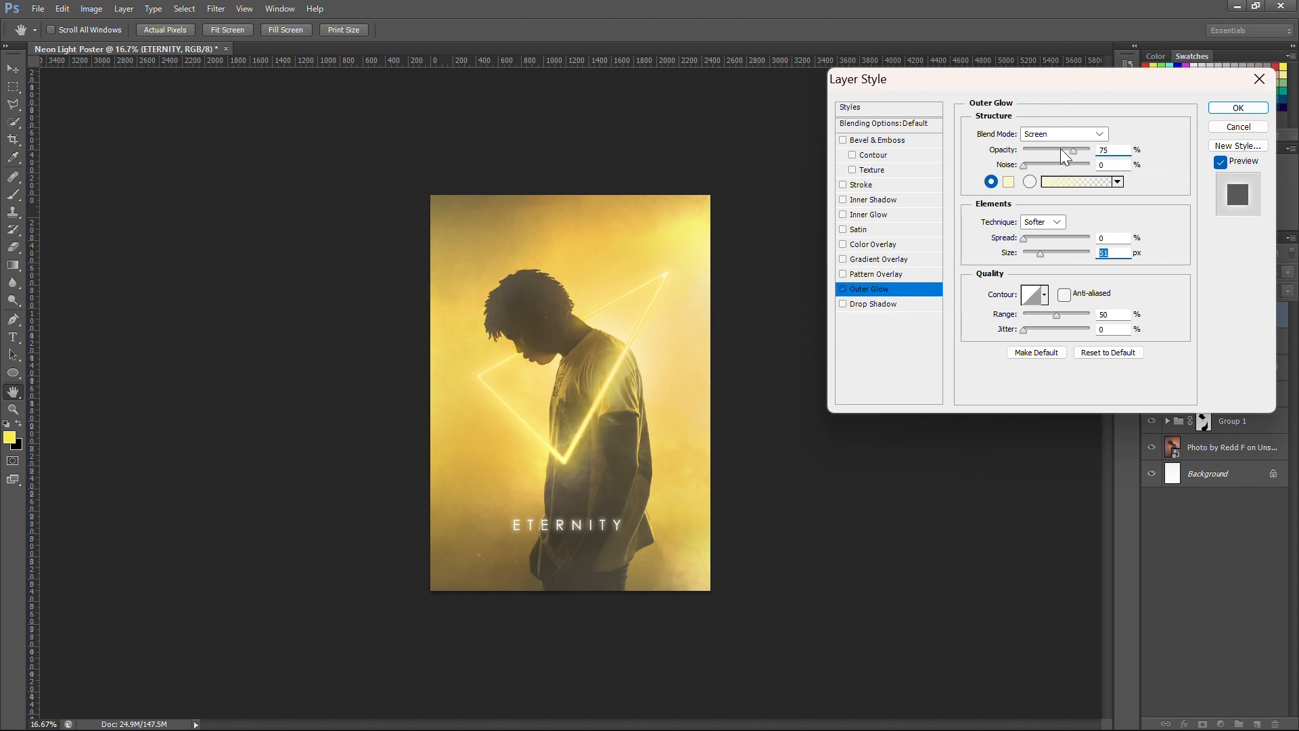
left_click_drag(1062, 152, 1050, 151)
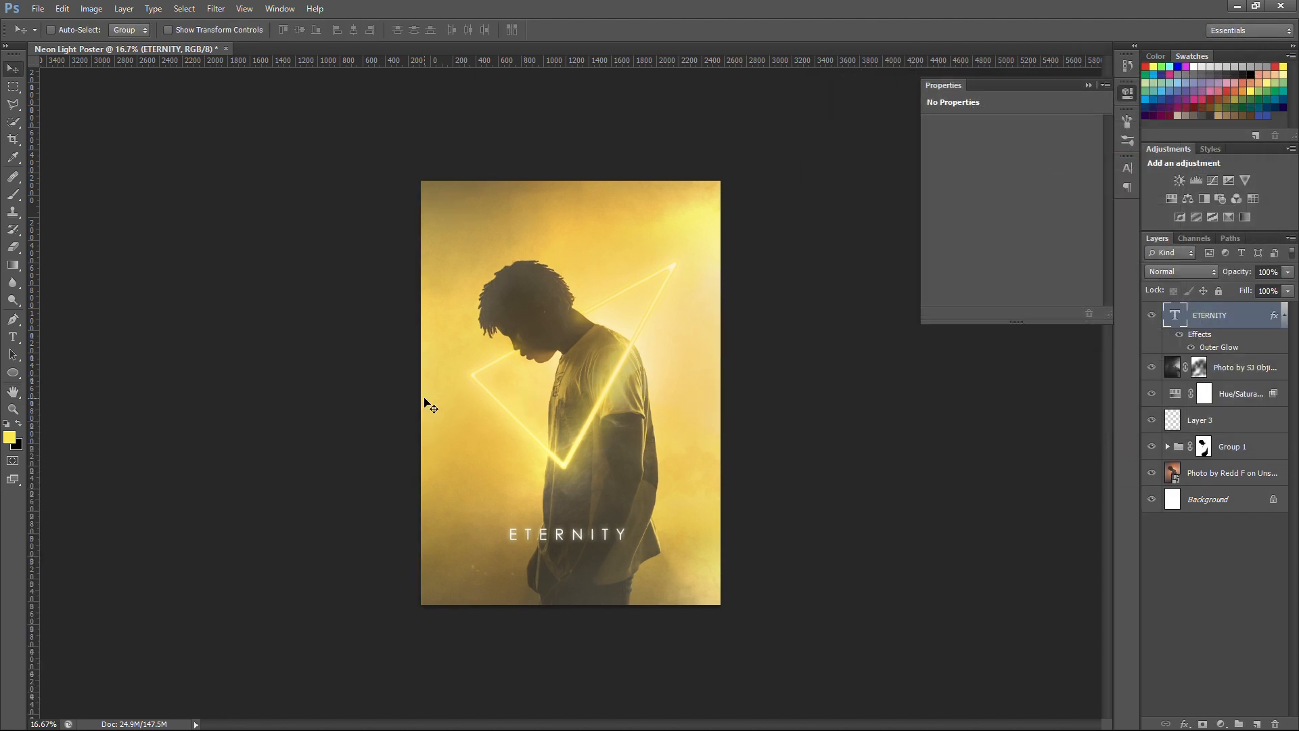